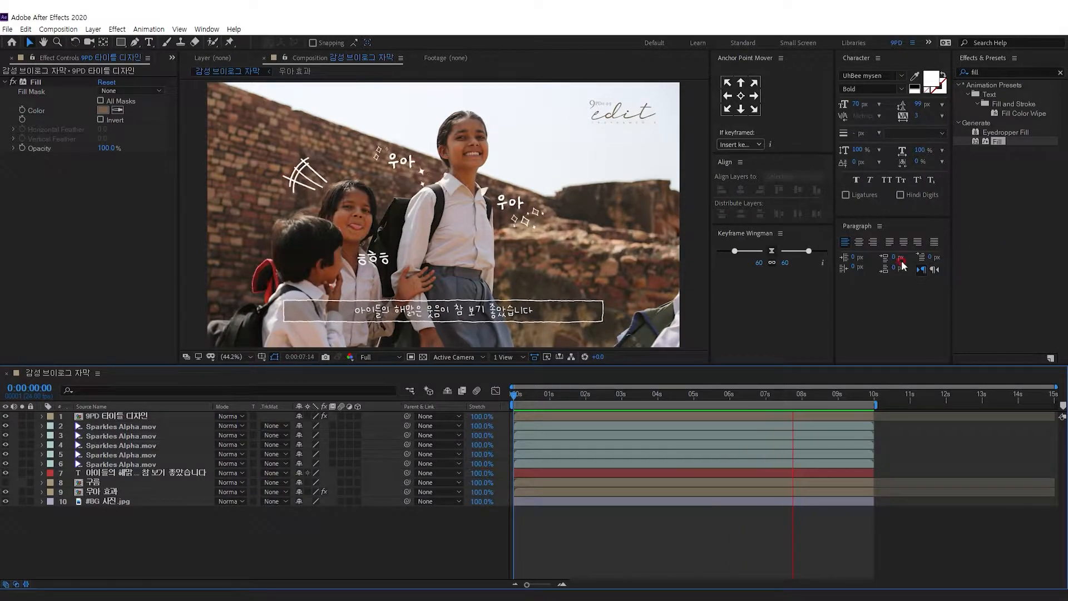
Preview the finished caption animation in an enlarged composition view and restore the regular layout
{"action": "left_click", "coordinate": [497, 235]}
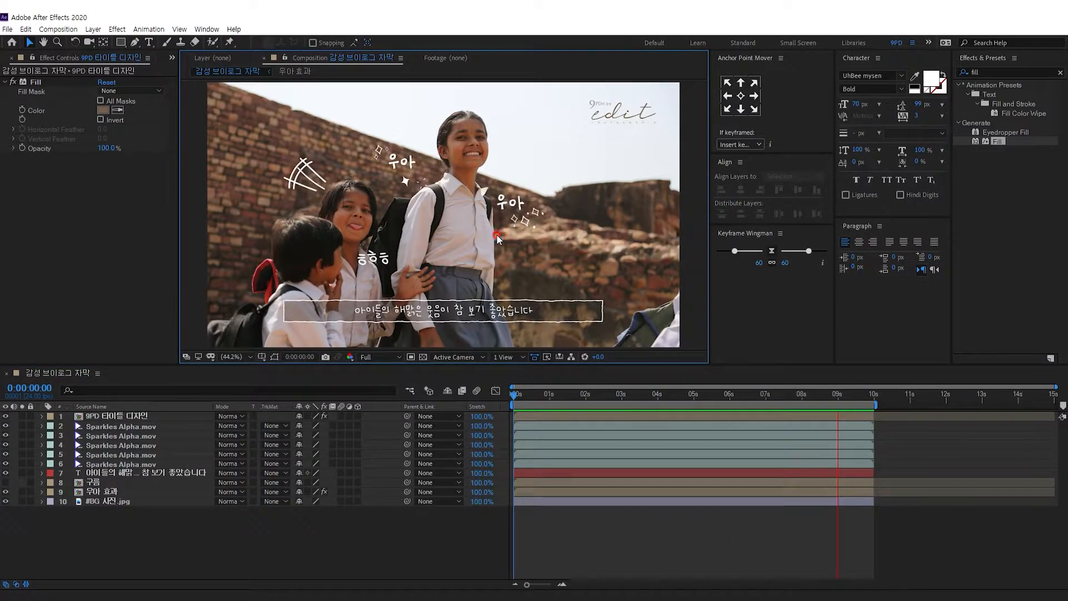
{"action": "key", "text": "grave"}
{"action": "key", "text": "space"}
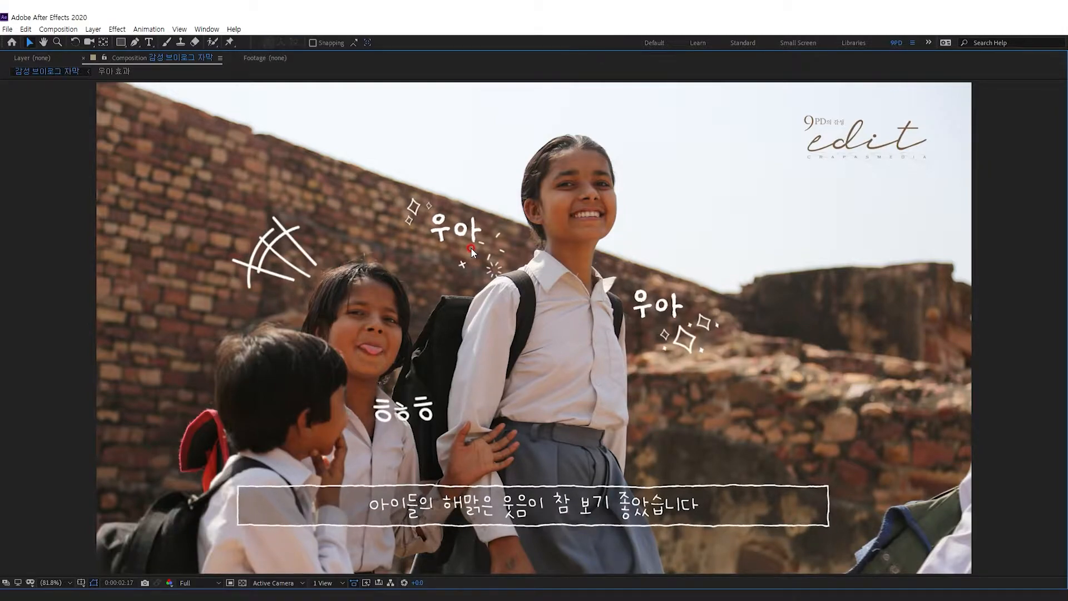
{"action": "key", "text": "grave"}
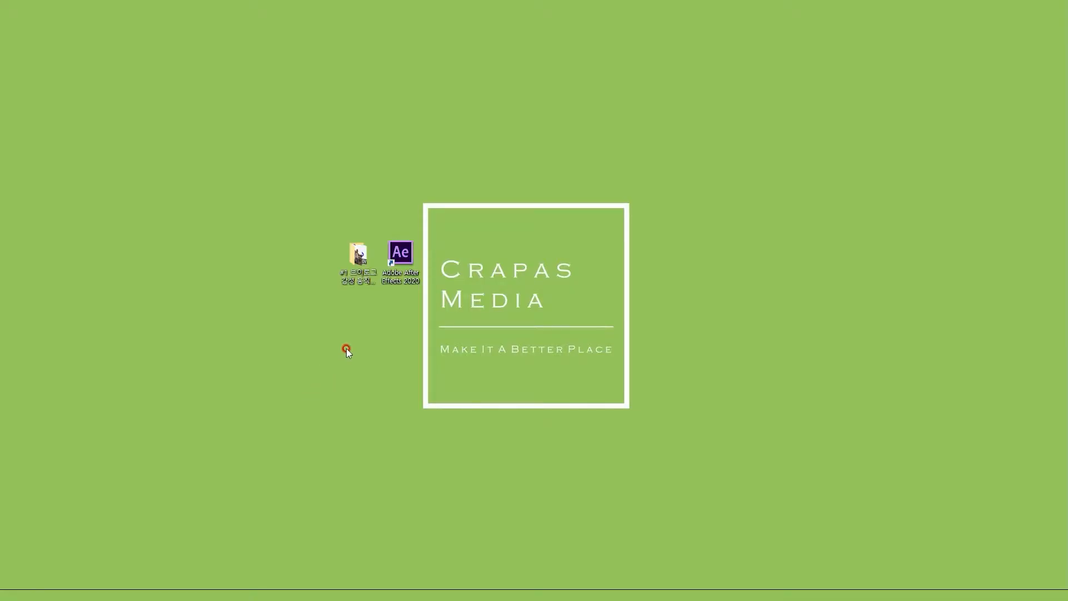
Open the desktop materials folder and select the two UhBee Hyundyu font files
{"action": "double_click", "coordinate": [359, 257]}
{"action": "left_click_drag", "start_coordinate": [500, 324], "coordinate": [682, 236]}
{"action": "left_click_drag", "start_coordinate": [482, 330], "coordinate": [702, 199]}
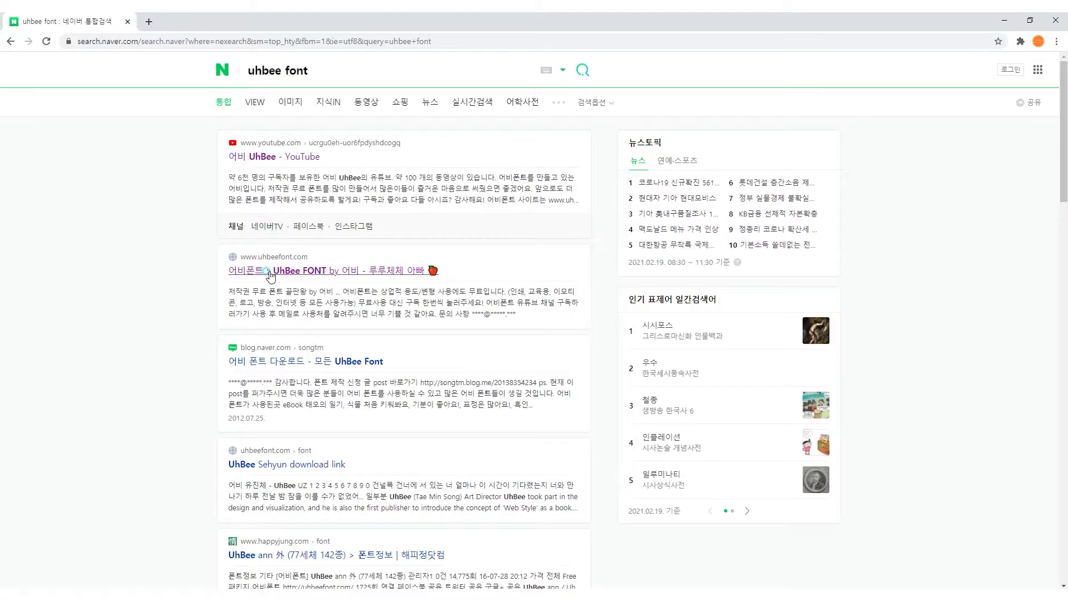
Open the uhbeefont.com site from the search results and look through its free handwriting fonts
{"action": "left_click", "coordinate": [245, 270]}
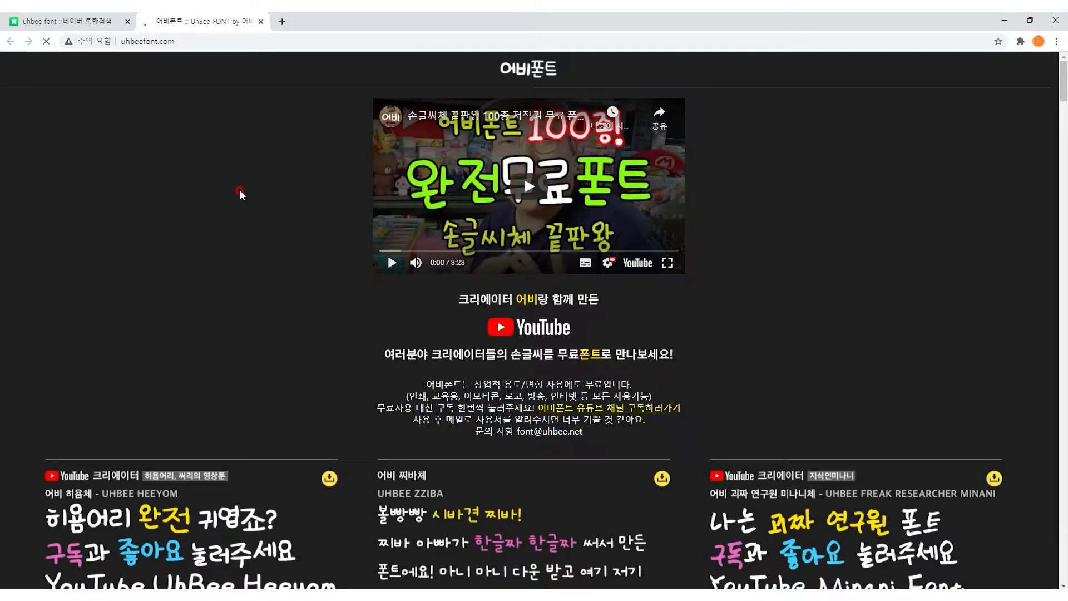
{"action": "scroll", "coordinate": [815, 226], "scroll_direction": "down", "scroll_amount": 4}
{"action": "scroll", "coordinate": [838, 218], "scroll_direction": "down", "scroll_amount": 2}
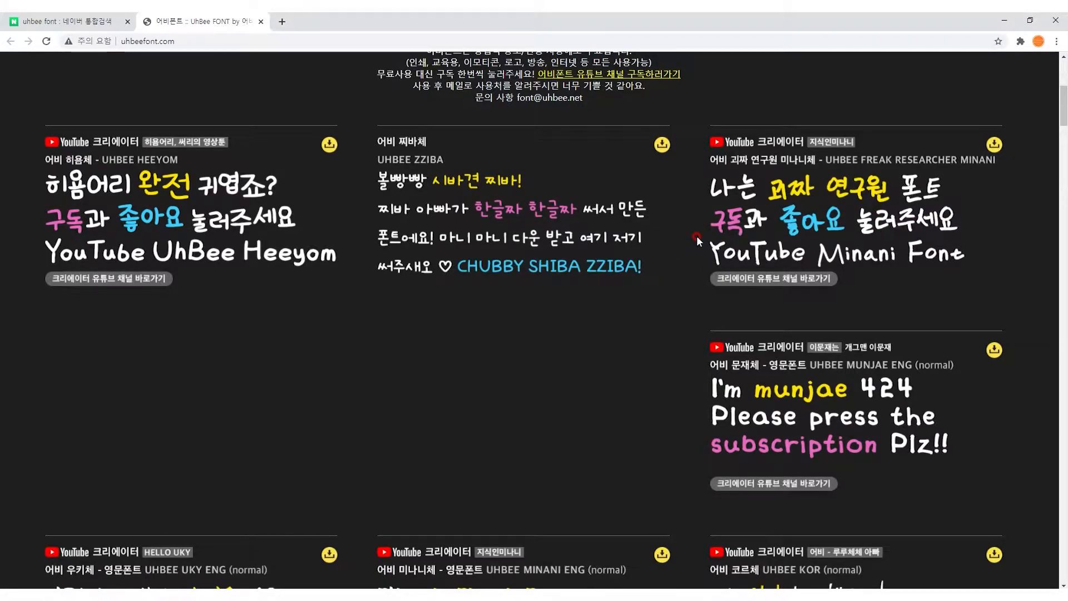
{"action": "scroll", "coordinate": [697, 239], "scroll_direction": "down", "scroll_amount": 5}
{"action": "scroll", "coordinate": [697, 237], "scroll_direction": "down", "scroll_amount": 5}
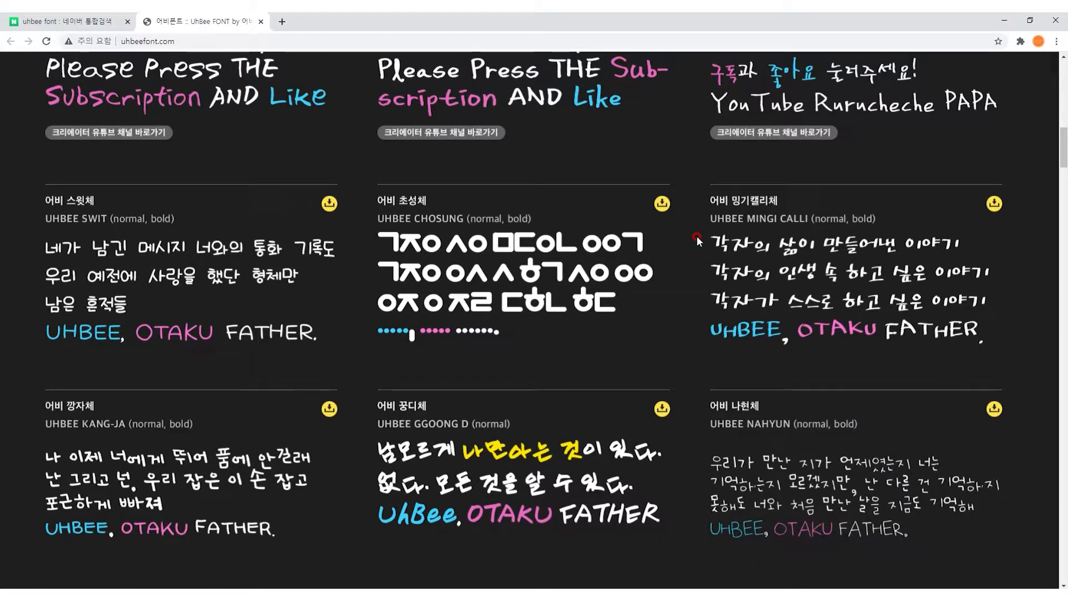
{"action": "scroll", "coordinate": [697, 239], "scroll_direction": "down", "scroll_amount": 5}
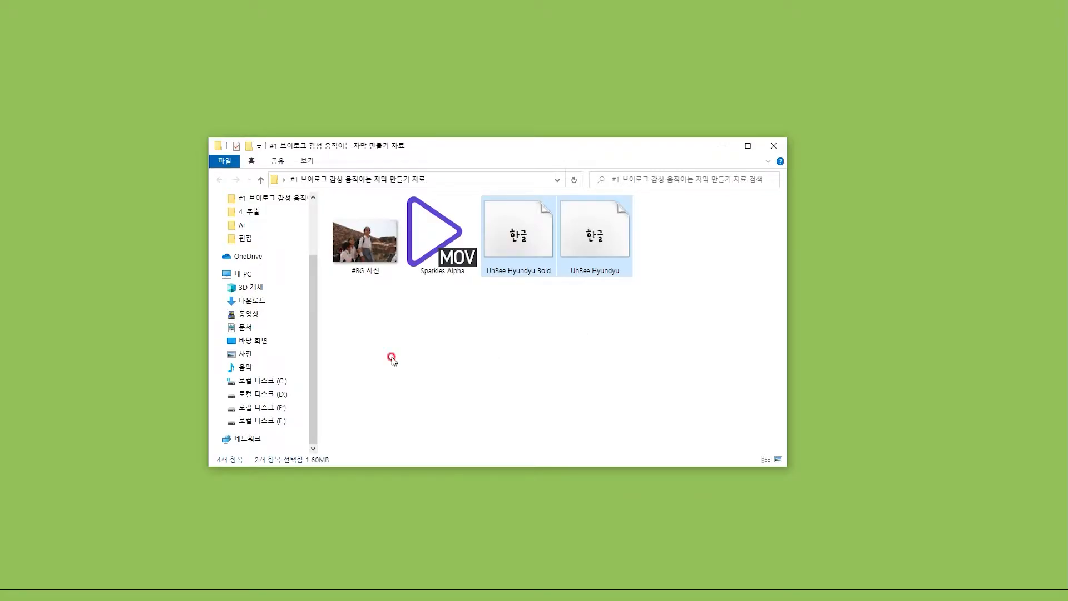
Copy the UhBee Hyundyu and UhBee Hyundyu Bold font files into the C: drive's Windows > Fonts folder
{"action": "left_click_drag", "start_coordinate": [486, 322], "coordinate": [675, 238]}
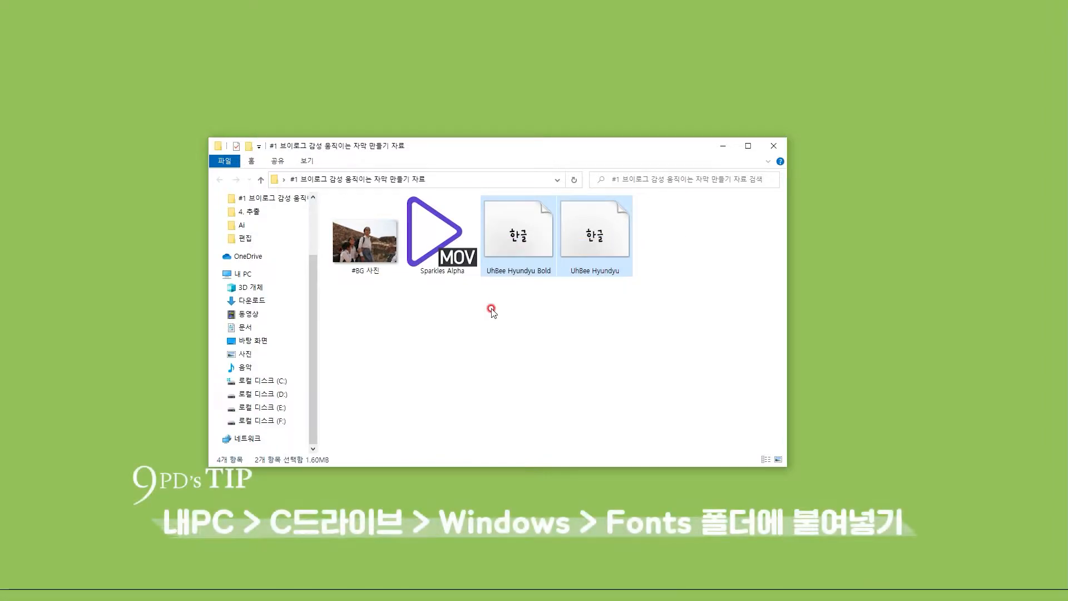
{"action": "left_click", "coordinate": [268, 382]}
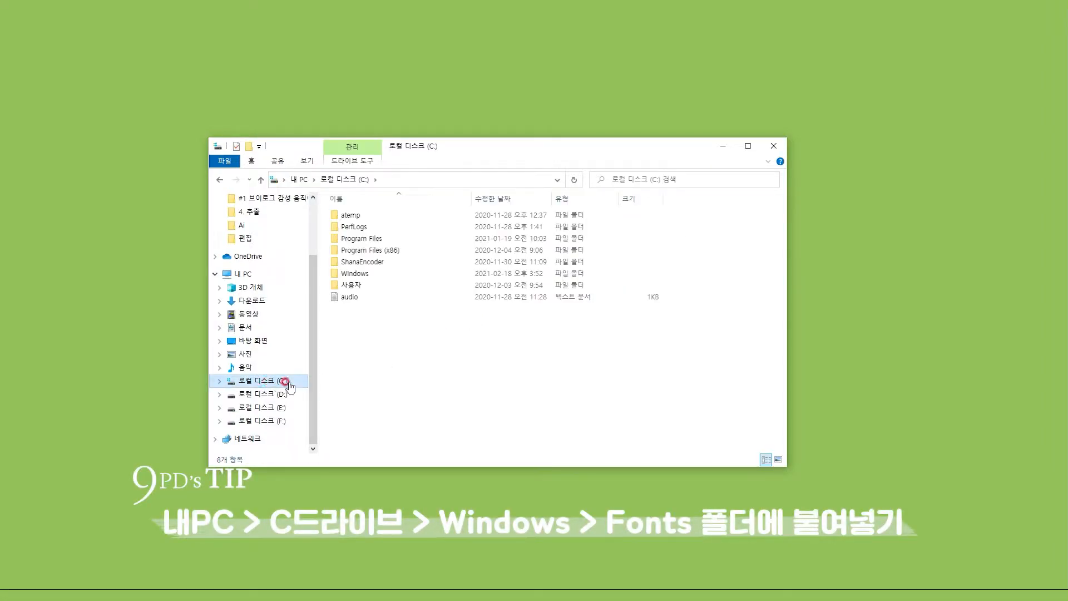
{"action": "double_click", "coordinate": [405, 273]}
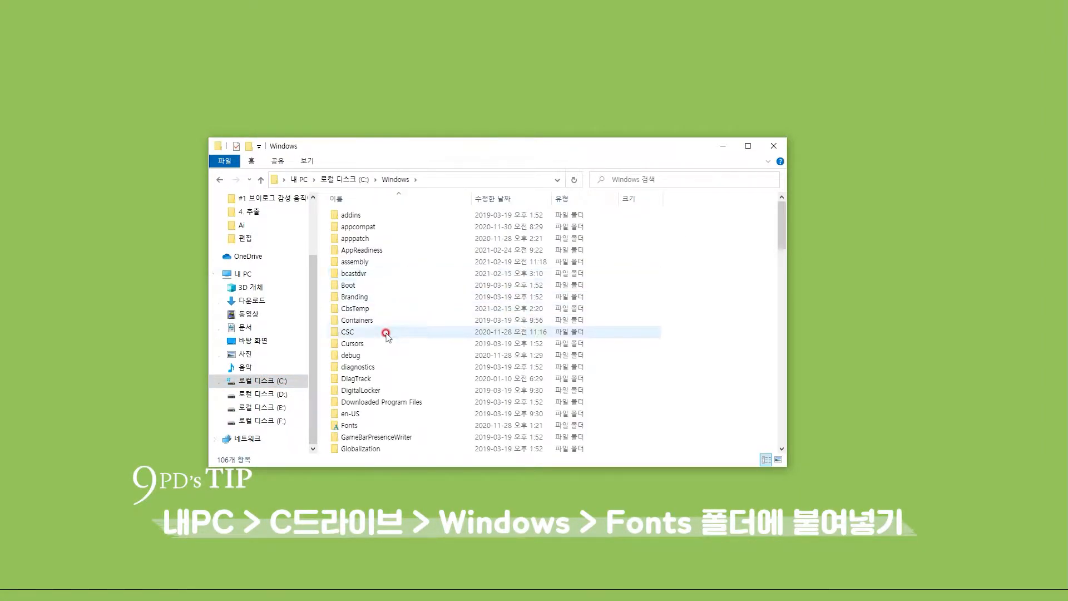
{"action": "double_click", "coordinate": [358, 427]}
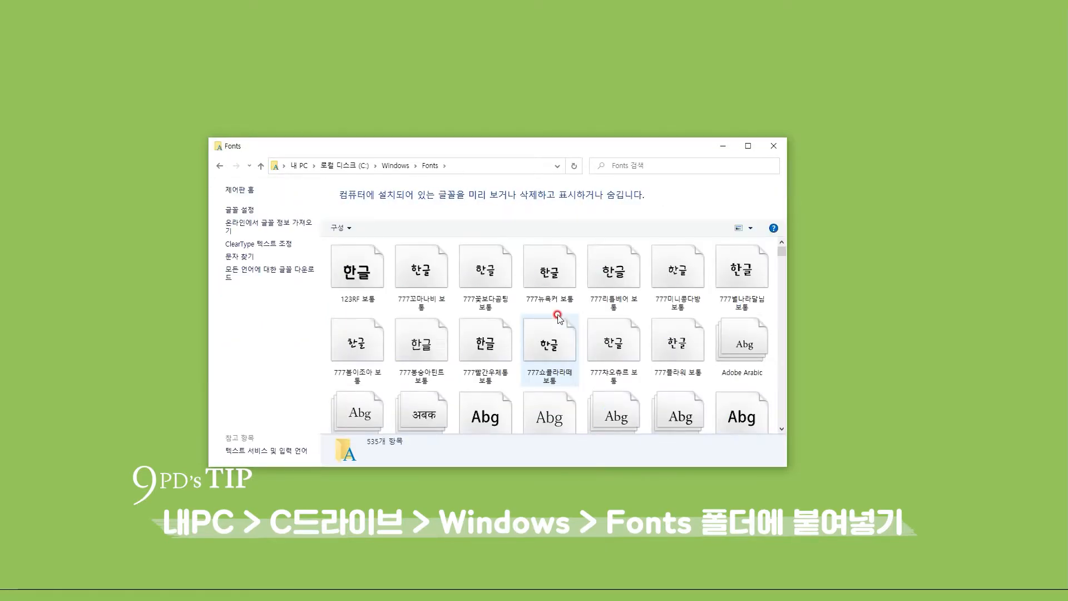
{"action": "key", "text": "ctrl+v"}
{"action": "left_click", "coordinate": [562, 312]}
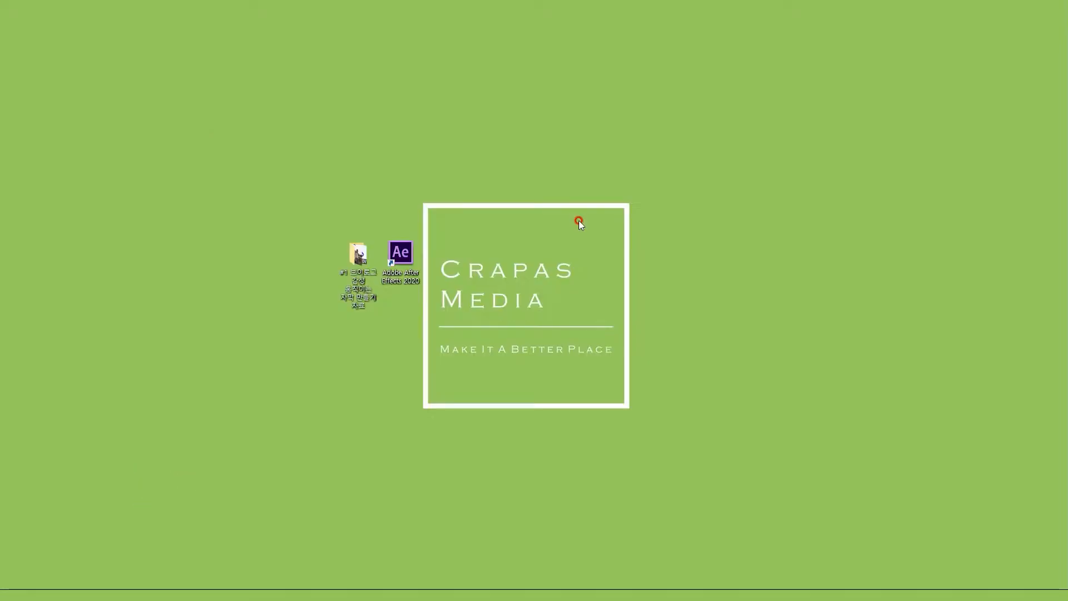
Launch Adobe After Effects 2020 and import the #BG 사진 image from the materials folder into the project
{"action": "double_click", "coordinate": [401, 253]}
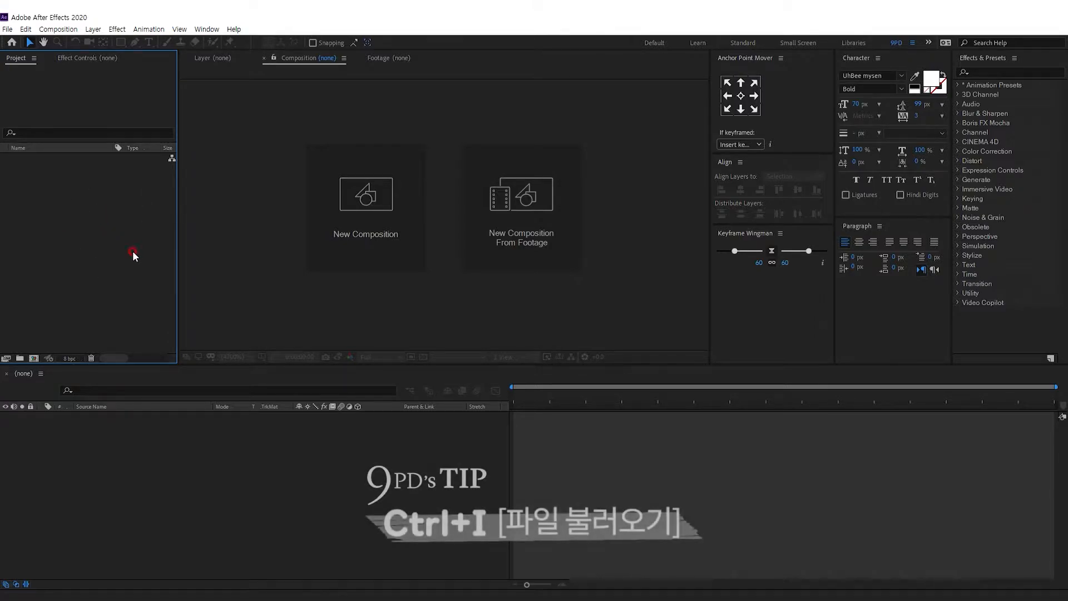
{"action": "right_click", "coordinate": [105, 208]}
{"action": "mouse_move", "coordinate": [145, 267]}
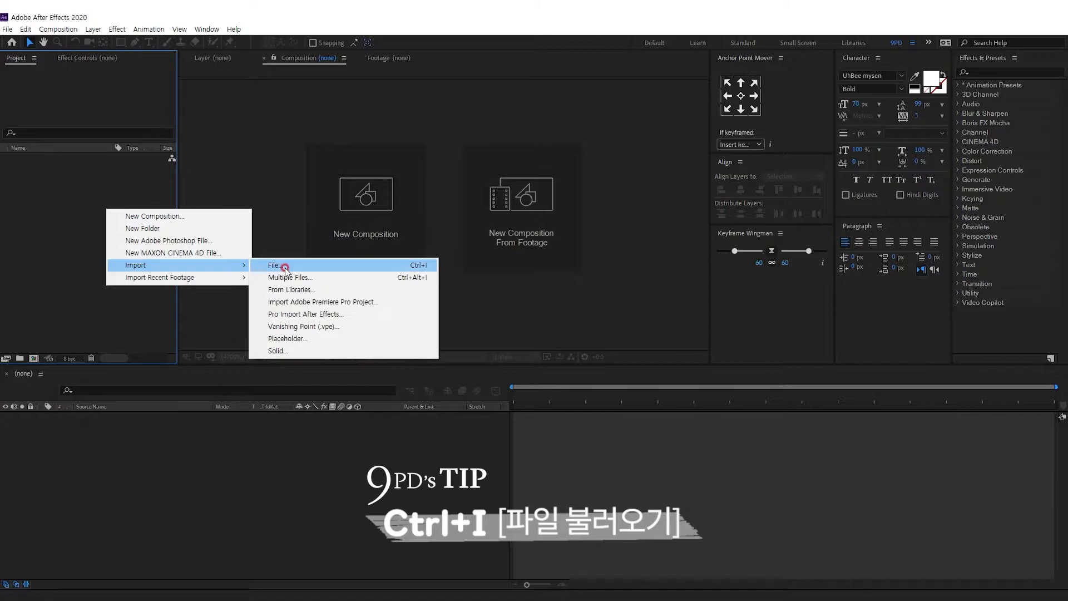
{"action": "left_click", "coordinate": [288, 267]}
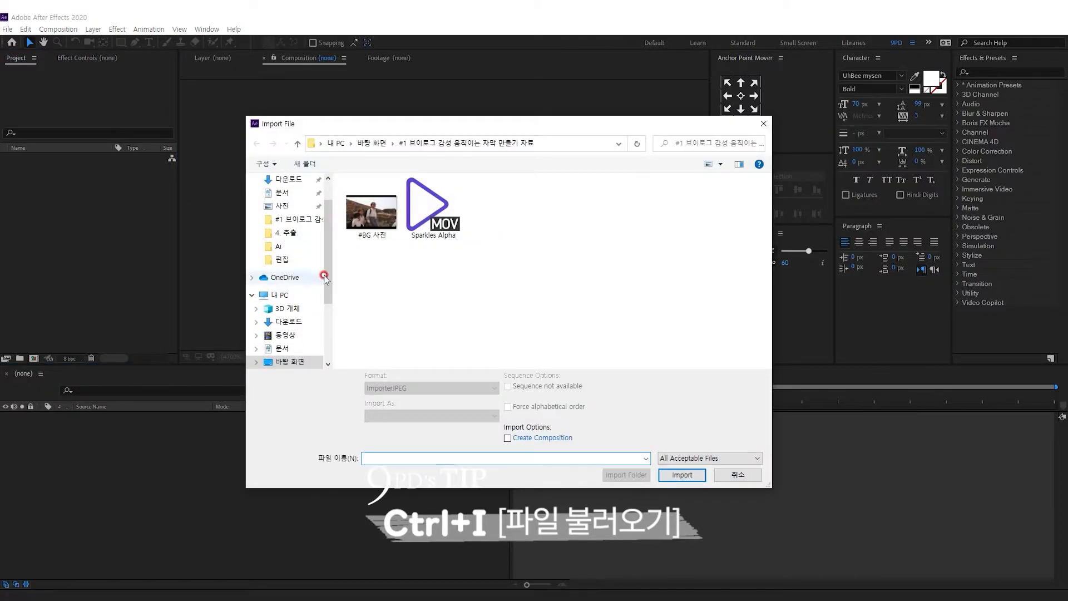
{"action": "left_click", "coordinate": [376, 222]}
{"action": "left_click", "coordinate": [682, 475]}
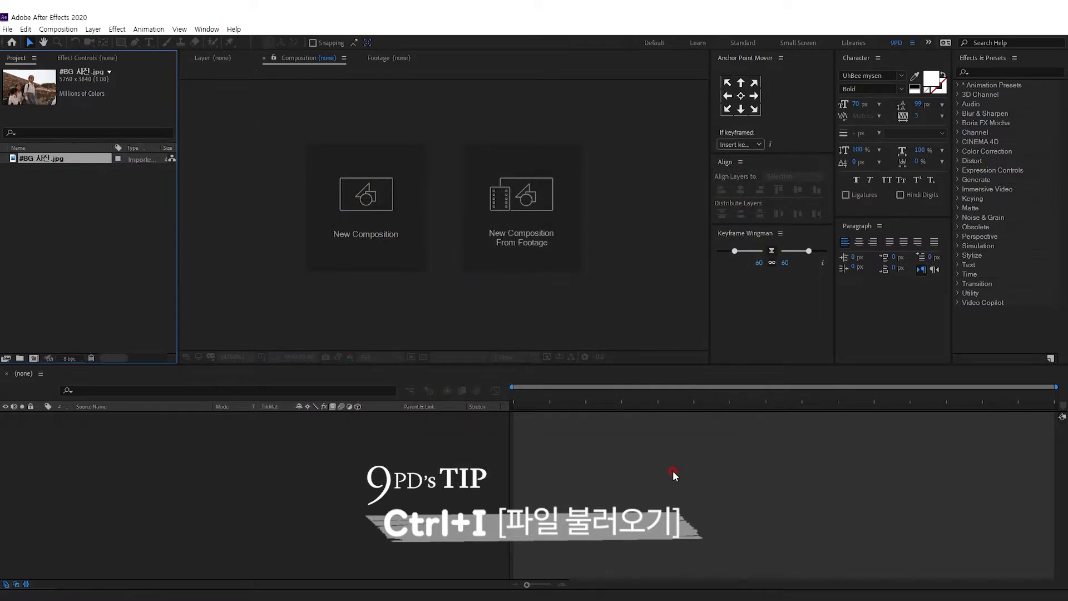
{"action": "left_click", "coordinate": [118, 207]}
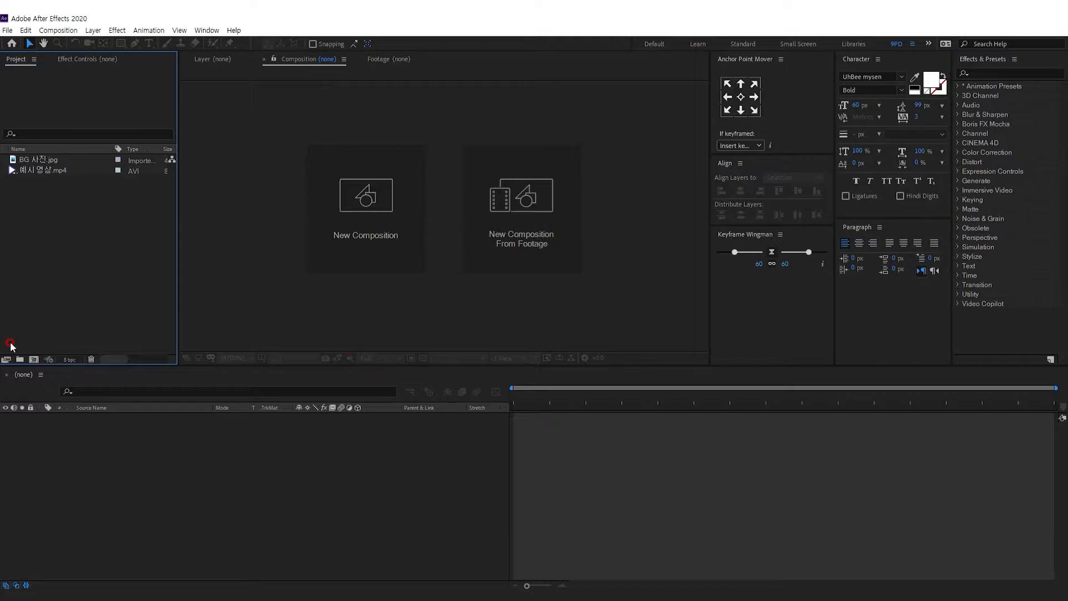
Create a composition from the 예시 영상.mp4 footage and review its composition settings
{"action": "left_click_drag", "start_coordinate": [43, 173], "coordinate": [34, 359]}
{"action": "key", "text": "ctrl+k"}
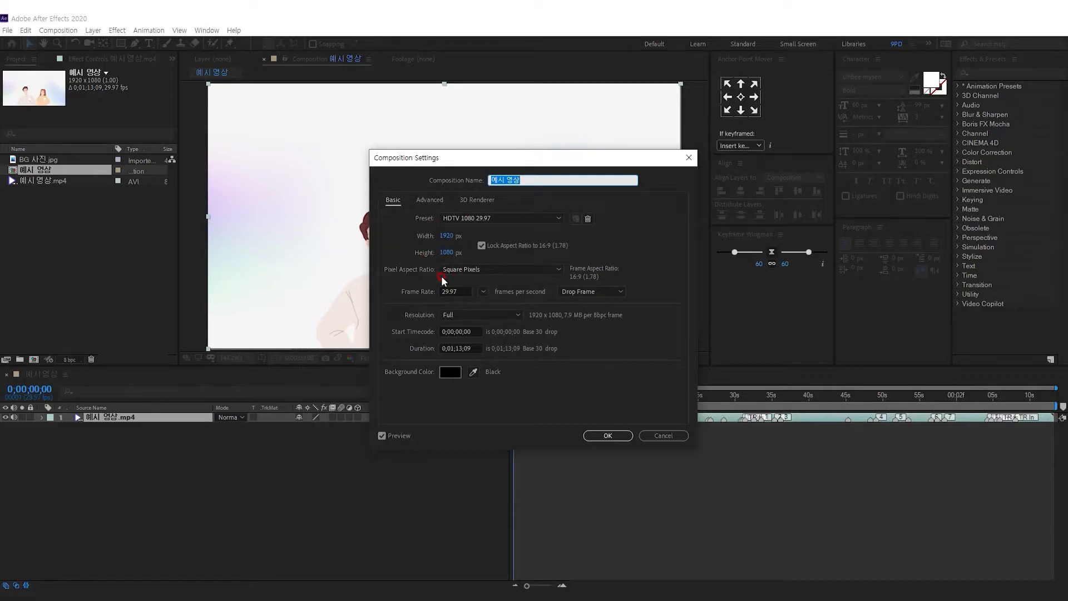
{"action": "left_click", "coordinate": [607, 436]}
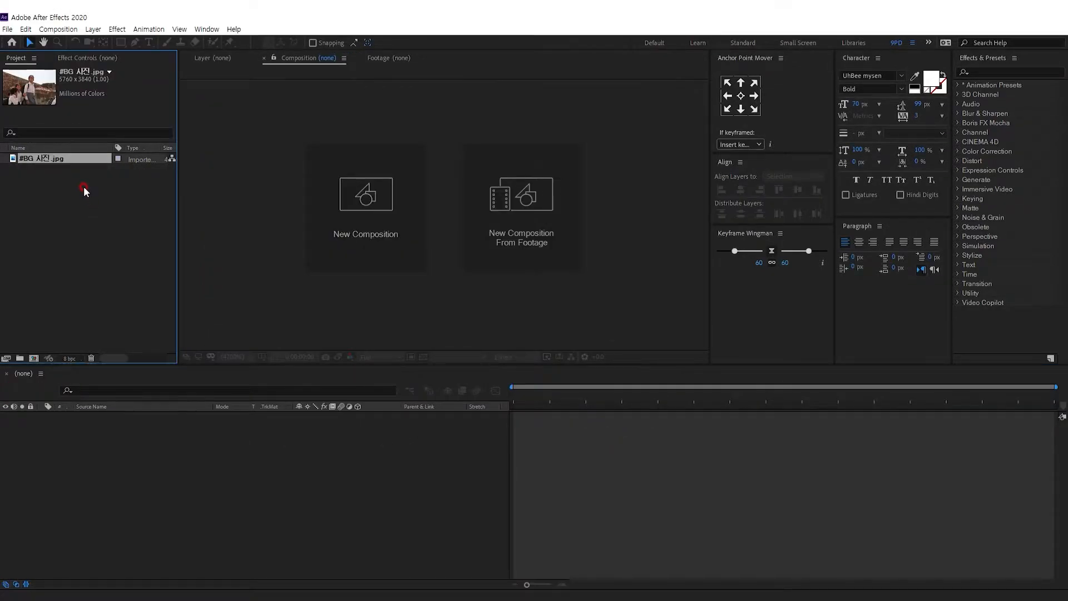
Try creating a composition directly from #BG 사진.jpg, check its composition settings, and undo it
{"action": "left_click_drag", "start_coordinate": [46, 158], "coordinate": [34, 359]}
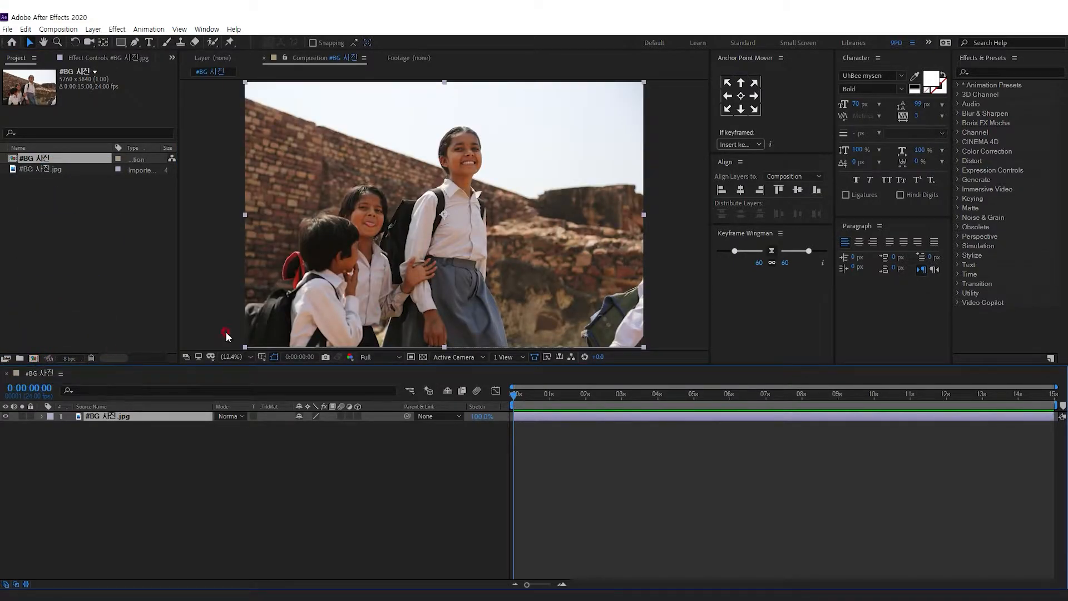
{"action": "key", "text": "ctrl+k"}
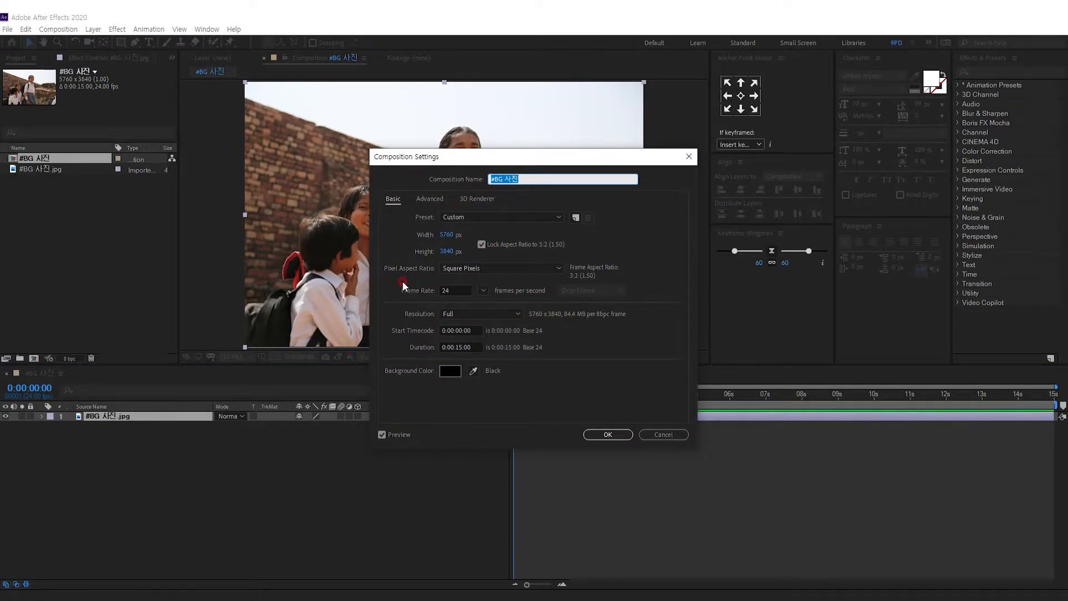
{"action": "left_click", "coordinate": [659, 436]}
{"action": "left_click", "coordinate": [40, 195]}
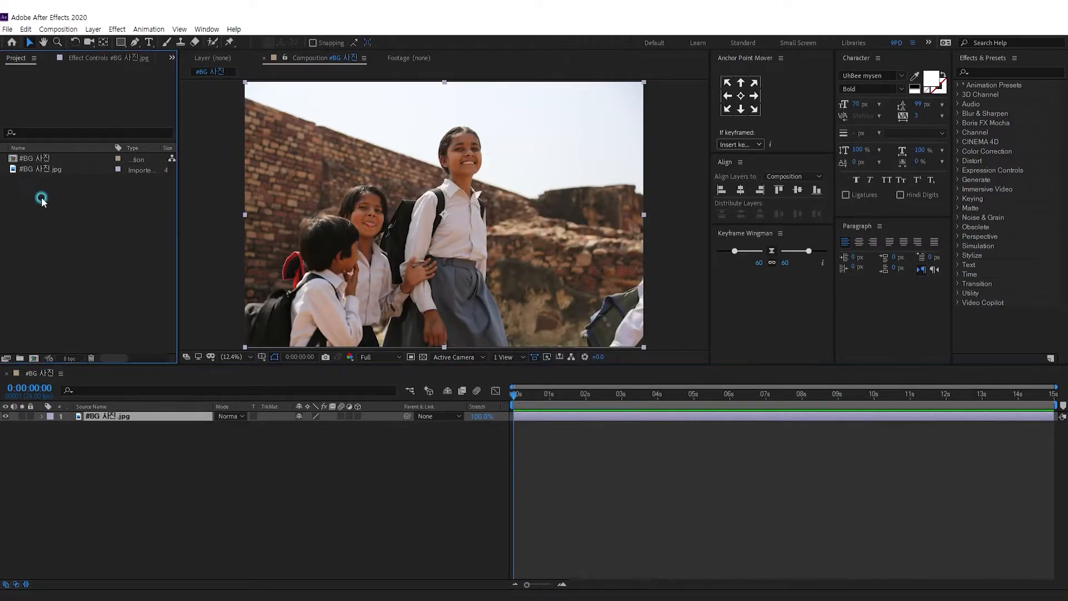
{"action": "key", "text": "ctrl+z"}
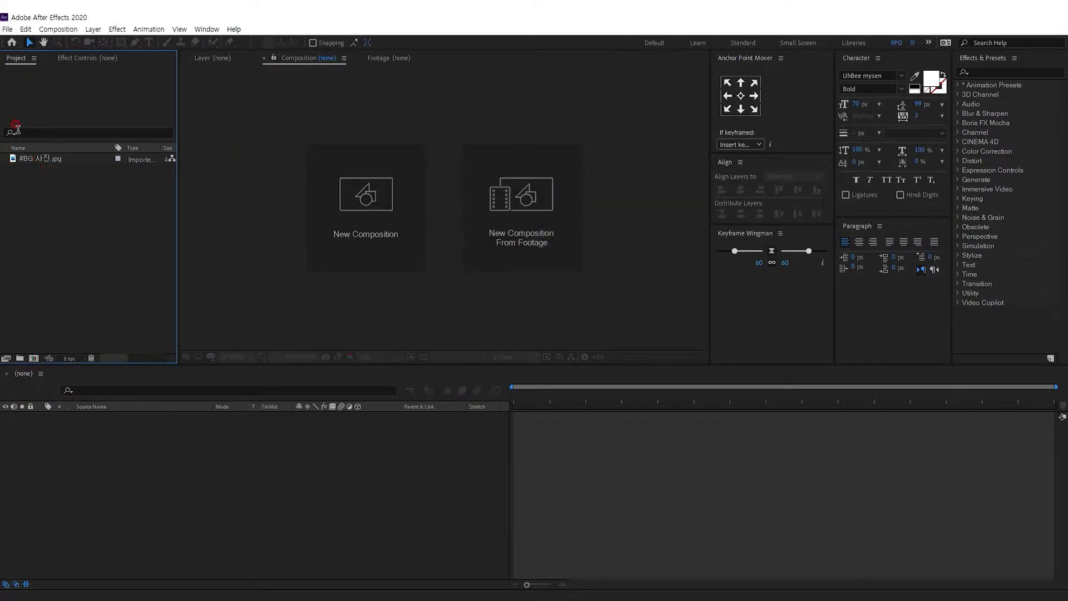
Create a composition named 감성 브이로그 자막 with the HDTV 1080 24 preset, 24 fps and a 15-second duration
{"action": "left_click", "coordinate": [34, 359]}
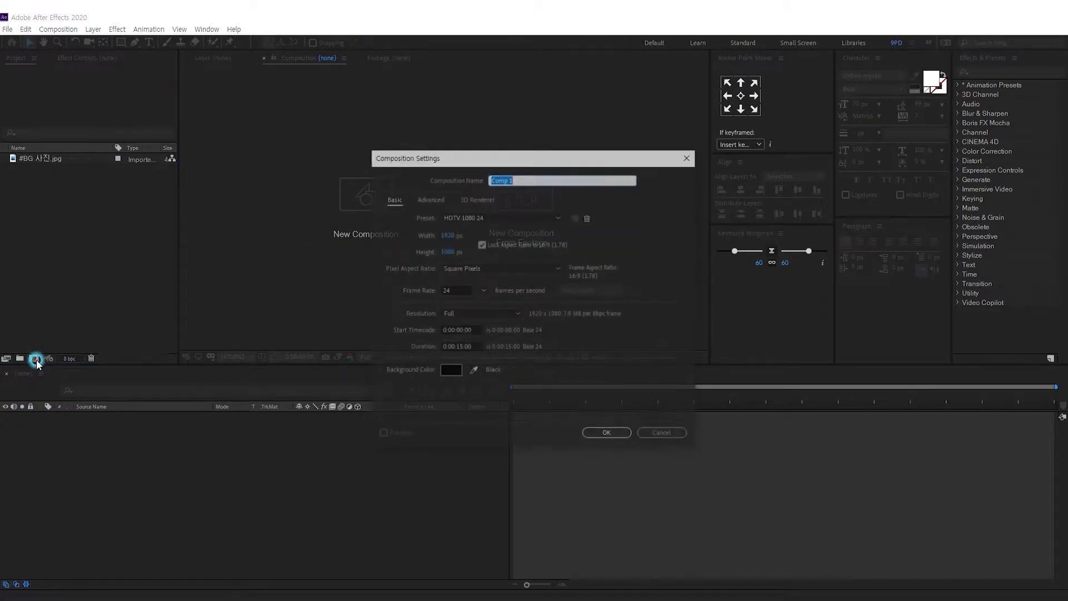
{"action": "type", "text": "감성 브이로그 자막"}
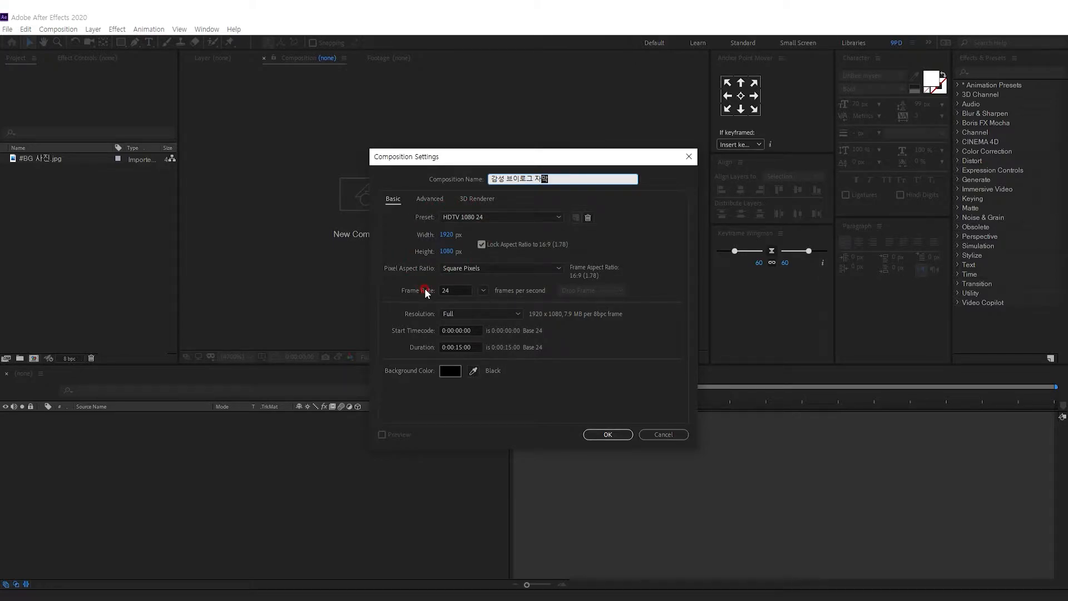
{"action": "left_click", "coordinate": [484, 290]}
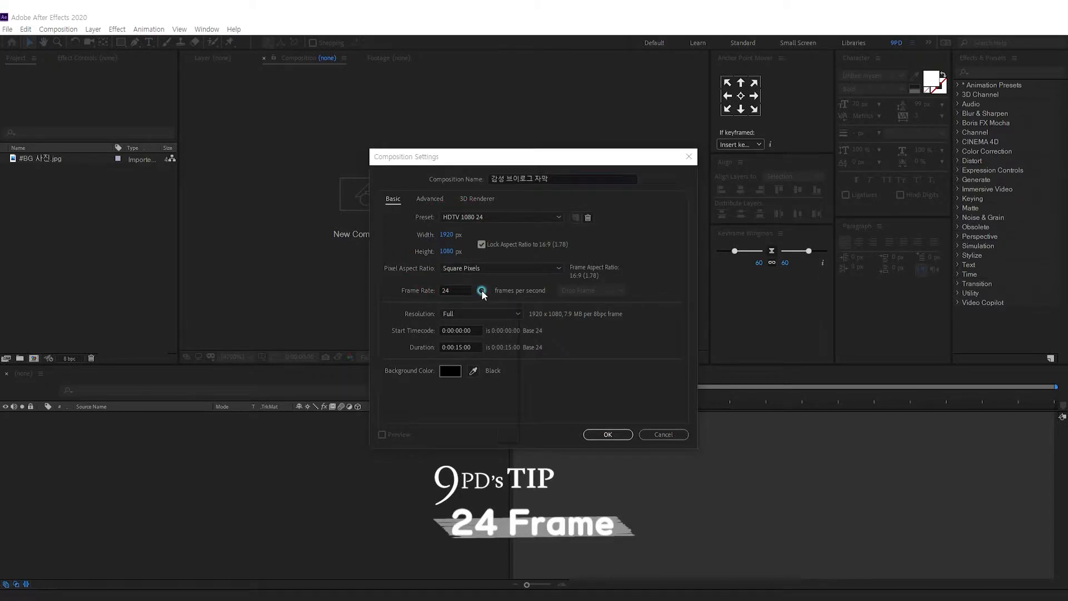
{"action": "left_click", "coordinate": [499, 350]}
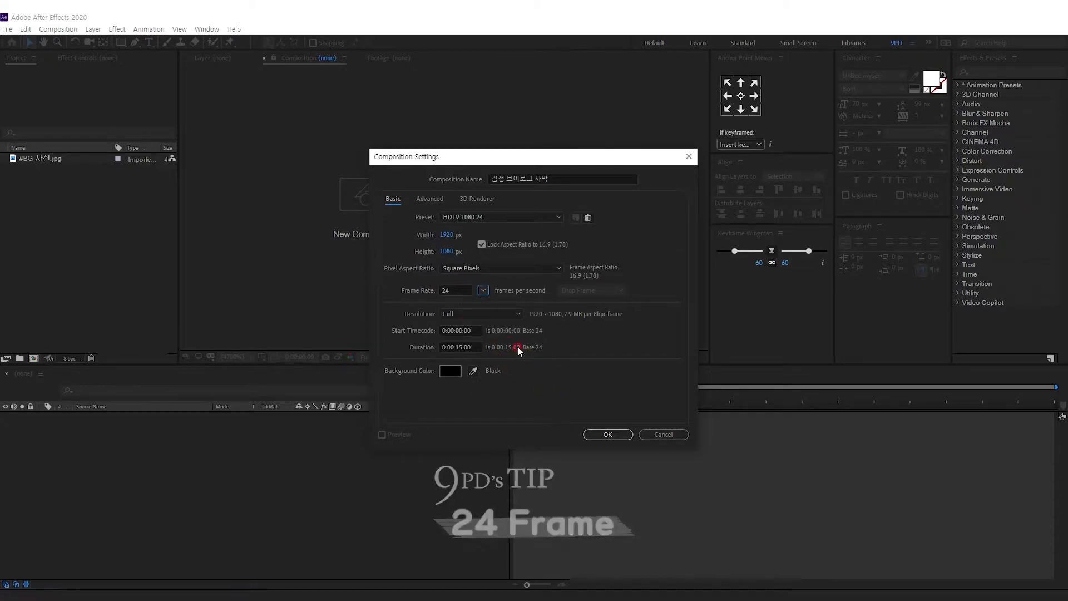
{"action": "left_click", "coordinate": [472, 347]}
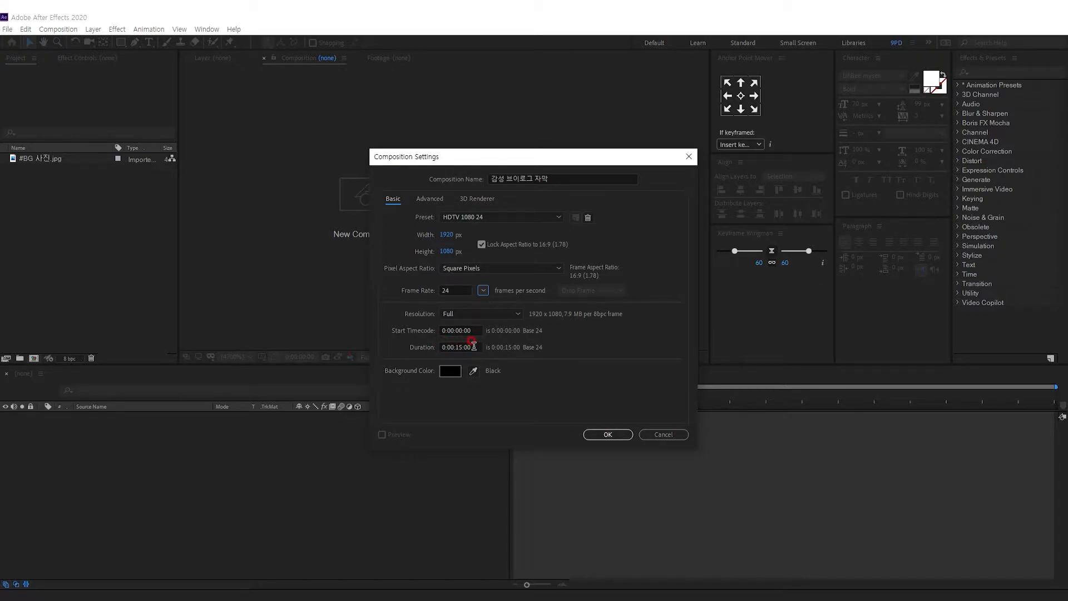
{"action": "left_click", "coordinate": [472, 346]}
{"action": "left_click_drag", "start_coordinate": [458, 348], "coordinate": [477, 344]}
{"action": "left_click", "coordinate": [477, 343]}
{"action": "left_click", "coordinate": [569, 353]}
{"action": "left_click", "coordinate": [605, 432]}
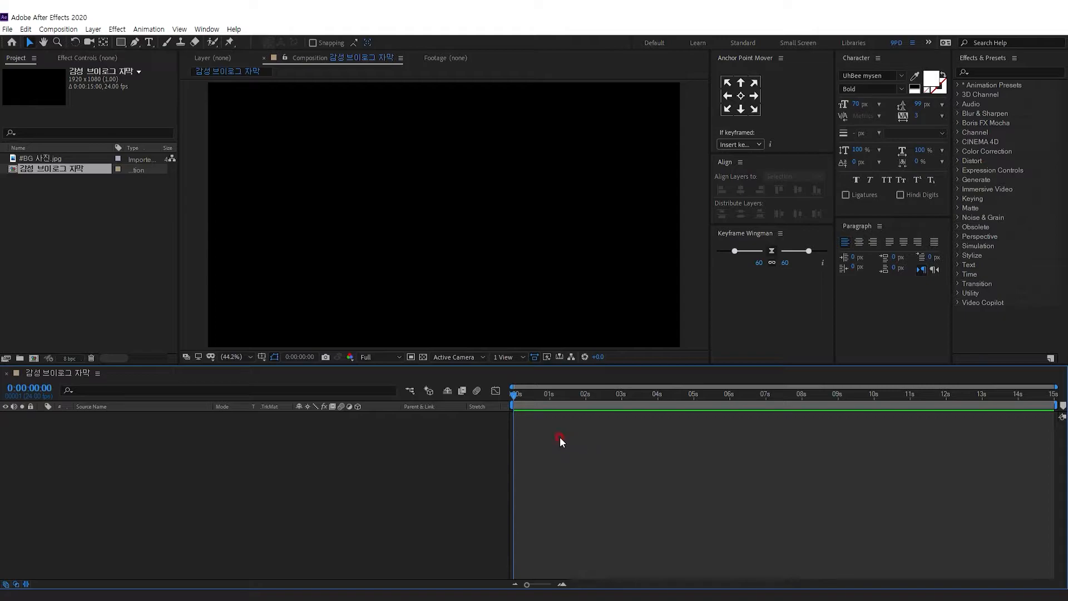
Add #BG 사진.jpg to the 감성 브이로그 자막 timeline and fit it to the composition's width
{"action": "left_click_drag", "start_coordinate": [32, 160], "coordinate": [62, 432]}
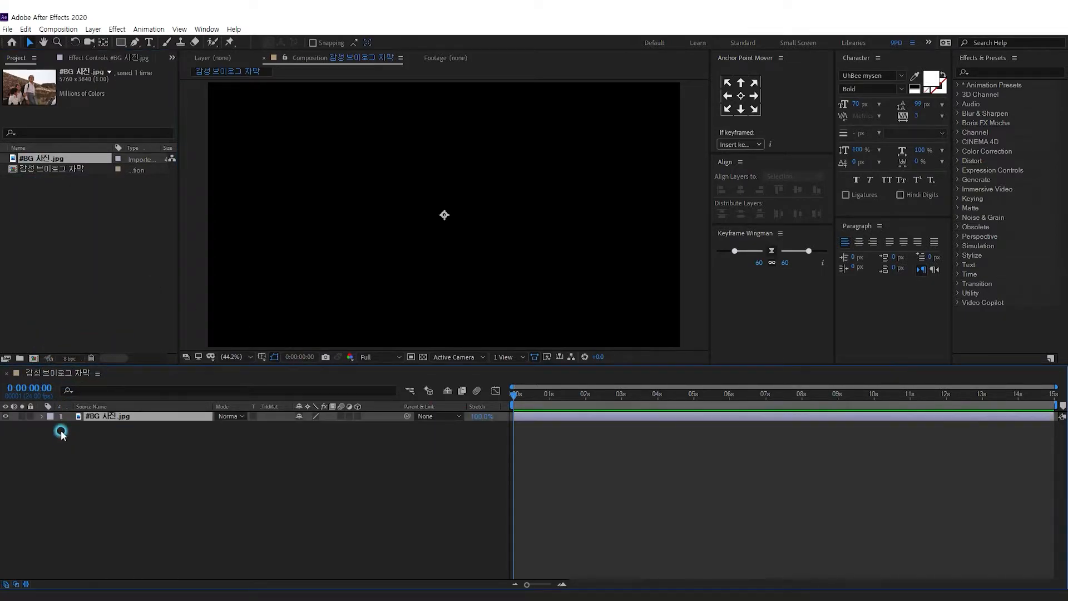
{"action": "left_click", "coordinate": [61, 433]}
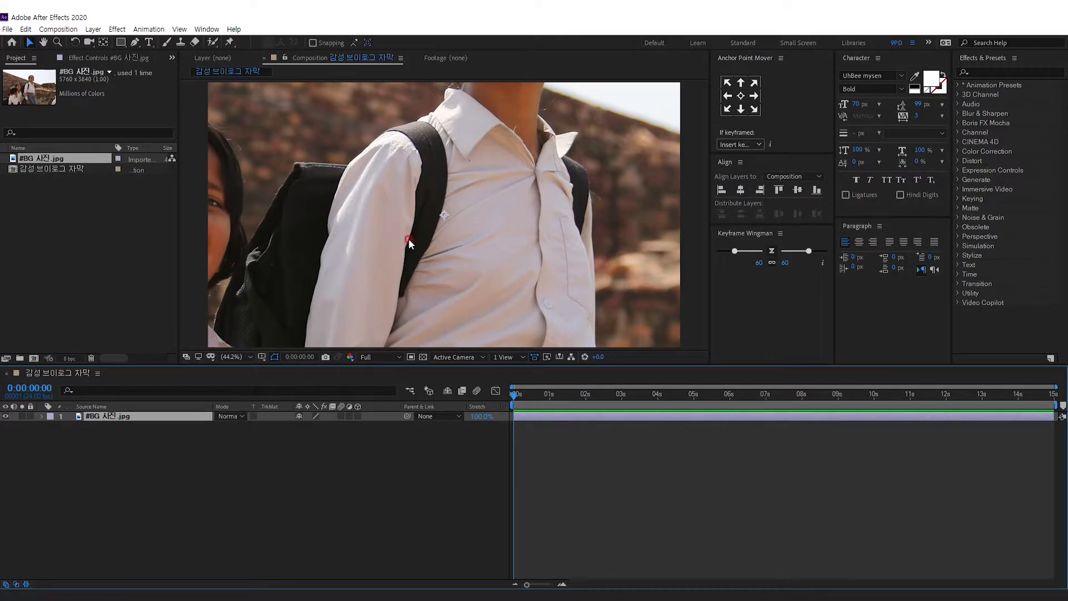
{"action": "key", "text": "ctrl+alt+shift+h"}
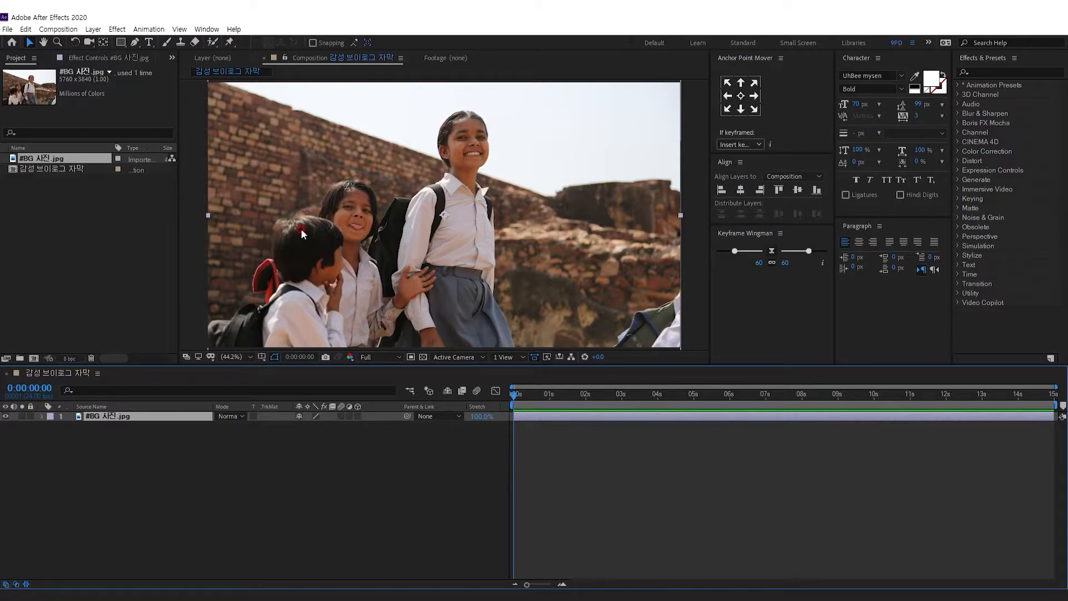
Add a 120 px text layer reading 우아 beside the tallest girl's head in the photo
{"action": "left_click", "coordinate": [150, 42]}
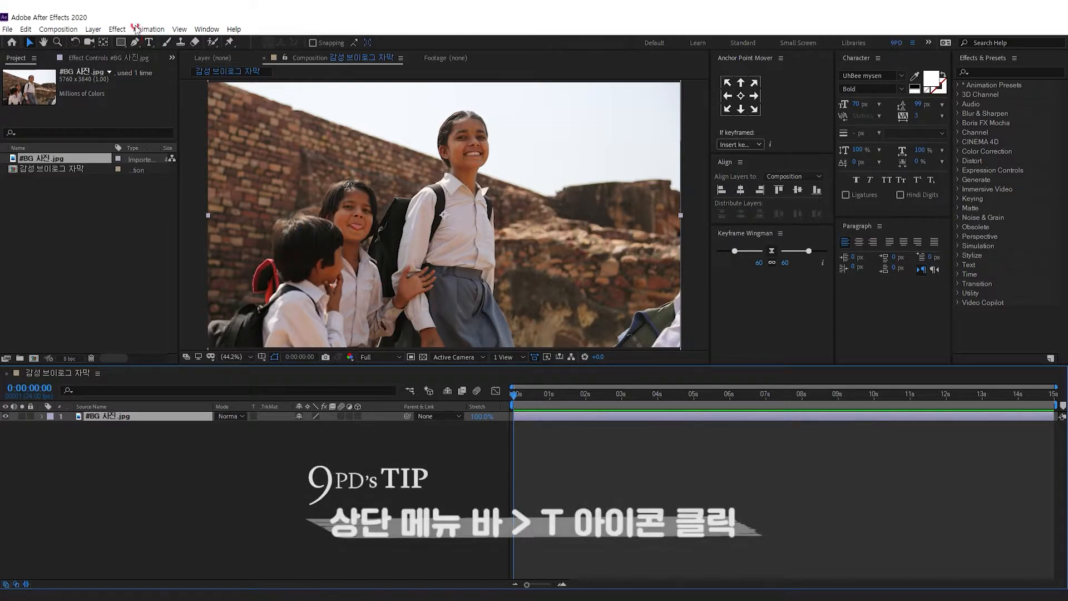
{"action": "left_click", "coordinate": [148, 45]}
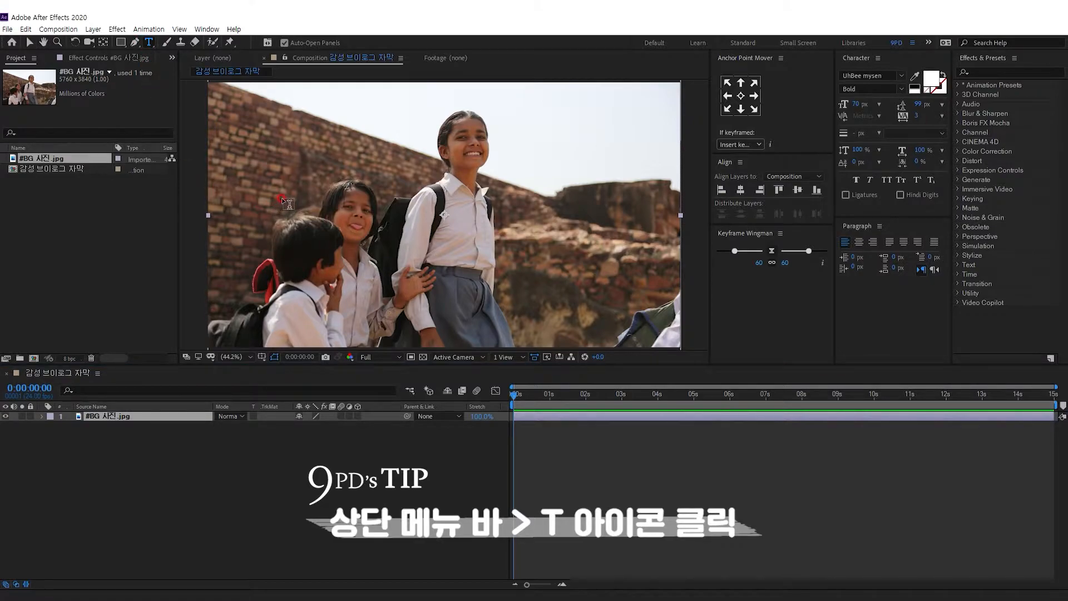
{"action": "left_click", "coordinate": [383, 163]}
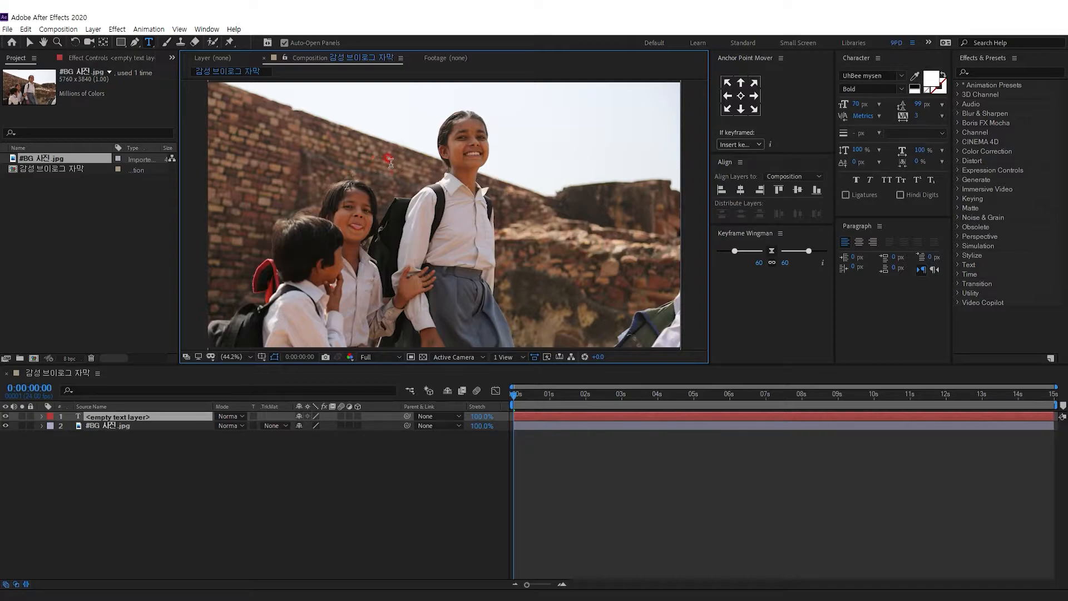
{"action": "left_click", "coordinate": [437, 189]}
{"action": "type", "text": "우"}
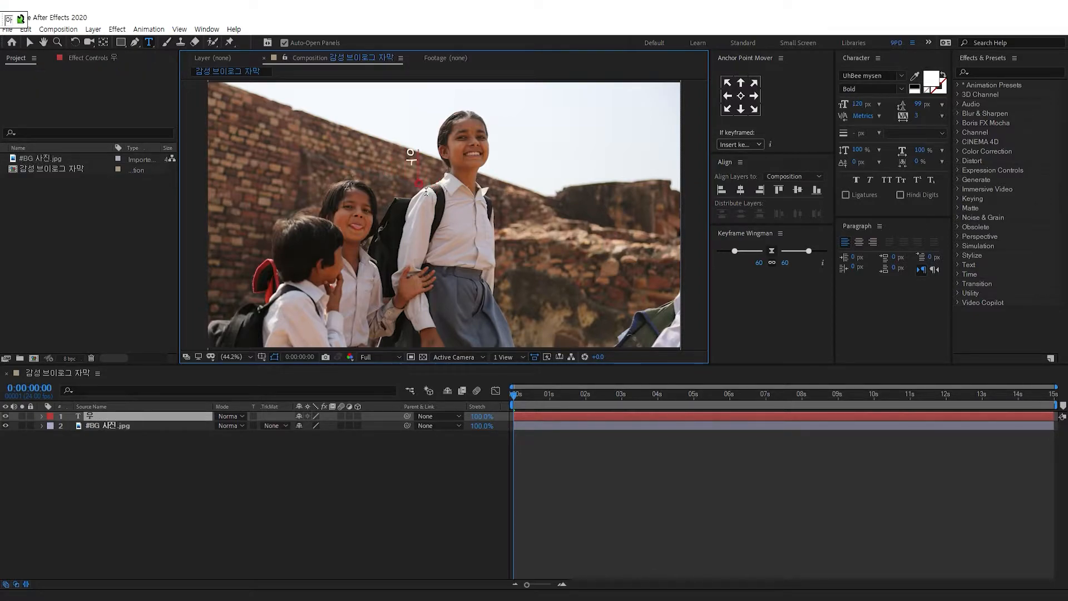
{"action": "type", "text": "아"}
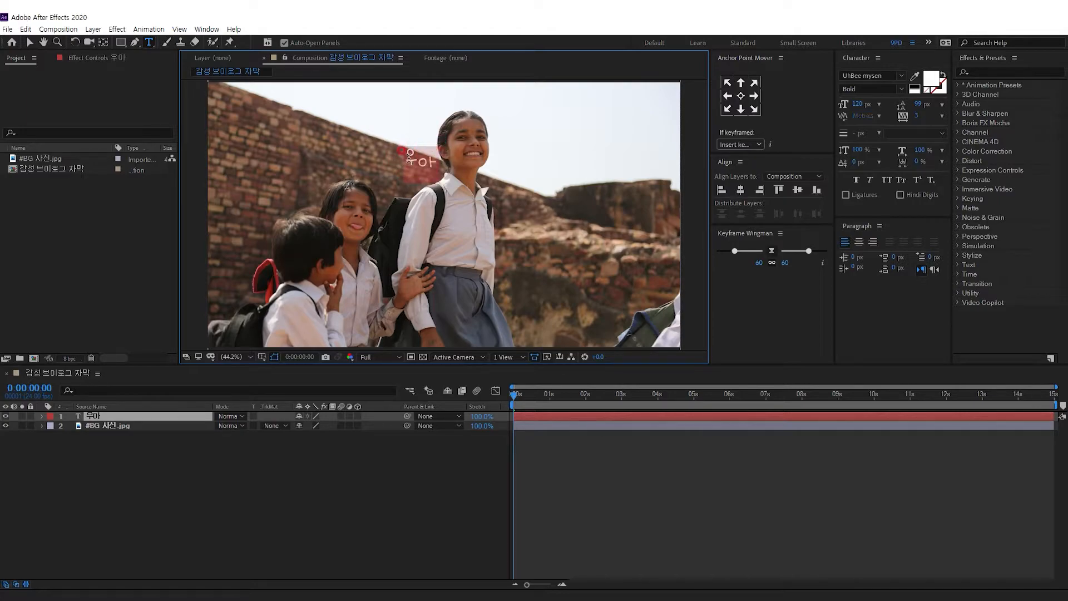
Change the font of the whole 우아 text to UhBee Hyundyu Regular
{"action": "key", "text": "ctrl+a"}
{"action": "left_click", "coordinate": [900, 75]}
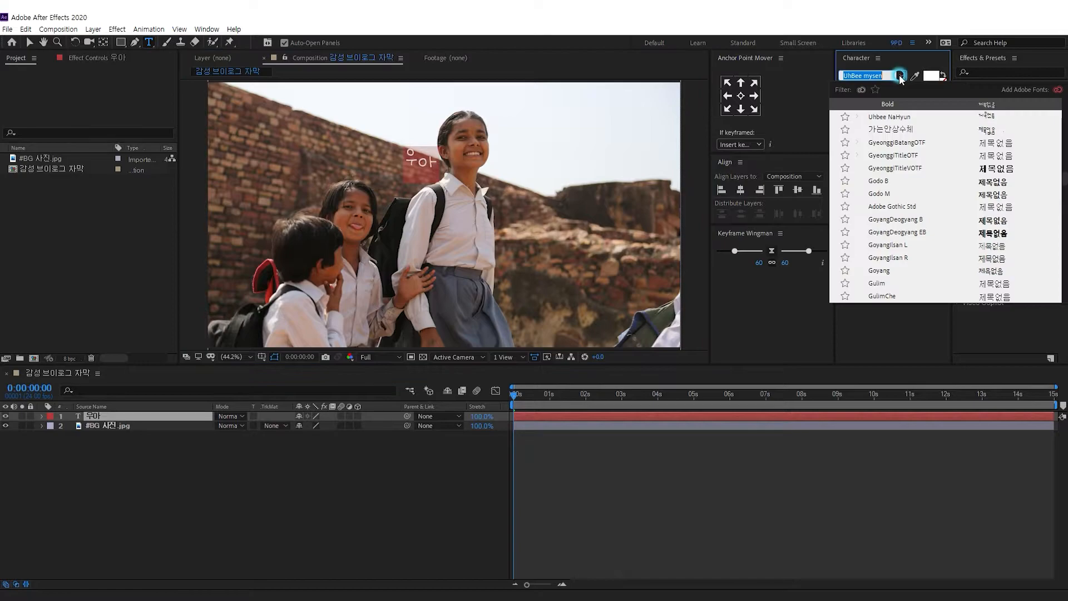
{"action": "scroll", "coordinate": [904, 149], "scroll_direction": "up", "scroll_amount": 2}
{"action": "left_click", "coordinate": [901, 142]}
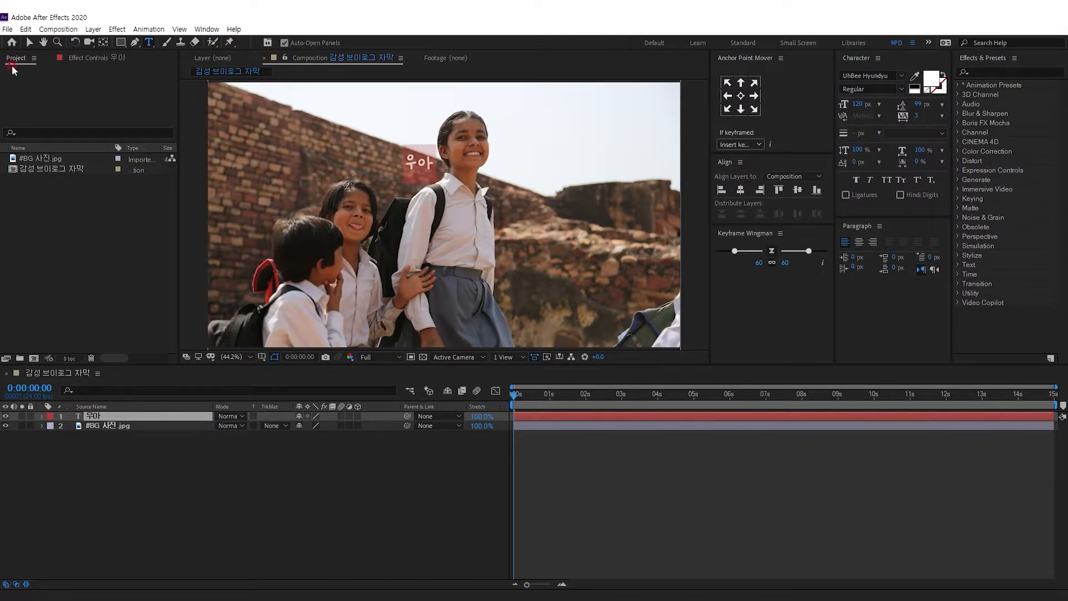
Leave text editing and move the 우아 caption slightly down and left with the Selection tool
{"action": "left_click", "coordinate": [29, 42]}
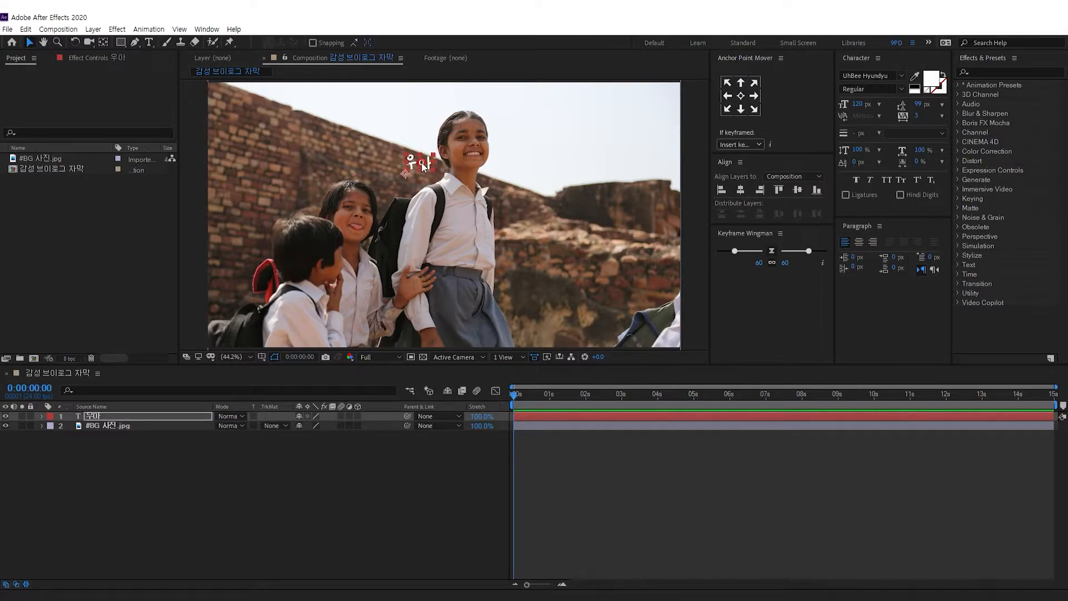
{"action": "left_click", "coordinate": [26, 41]}
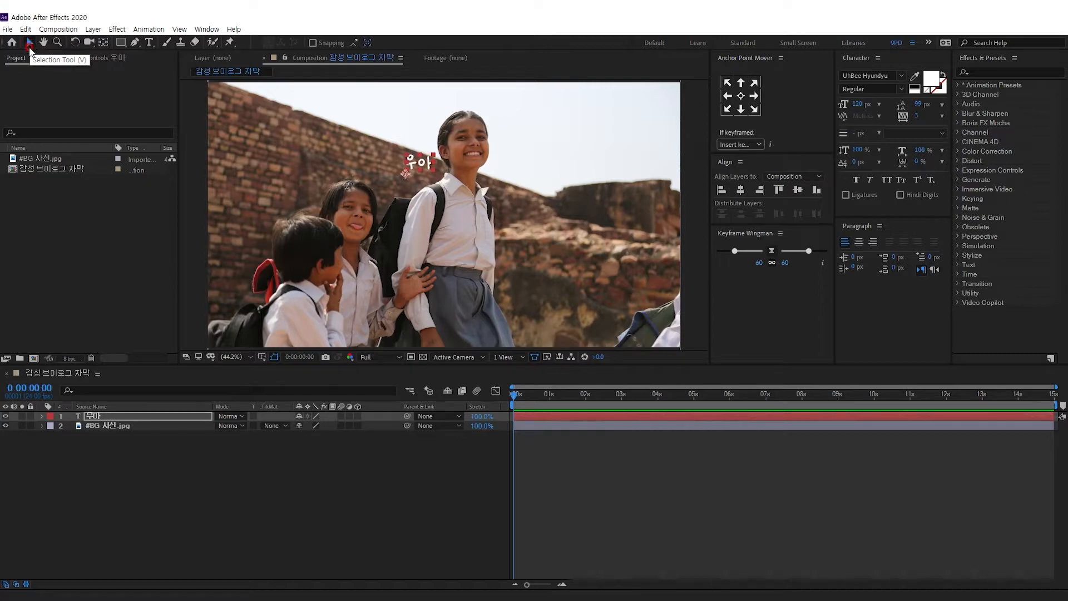
{"action": "left_click", "coordinate": [231, 116]}
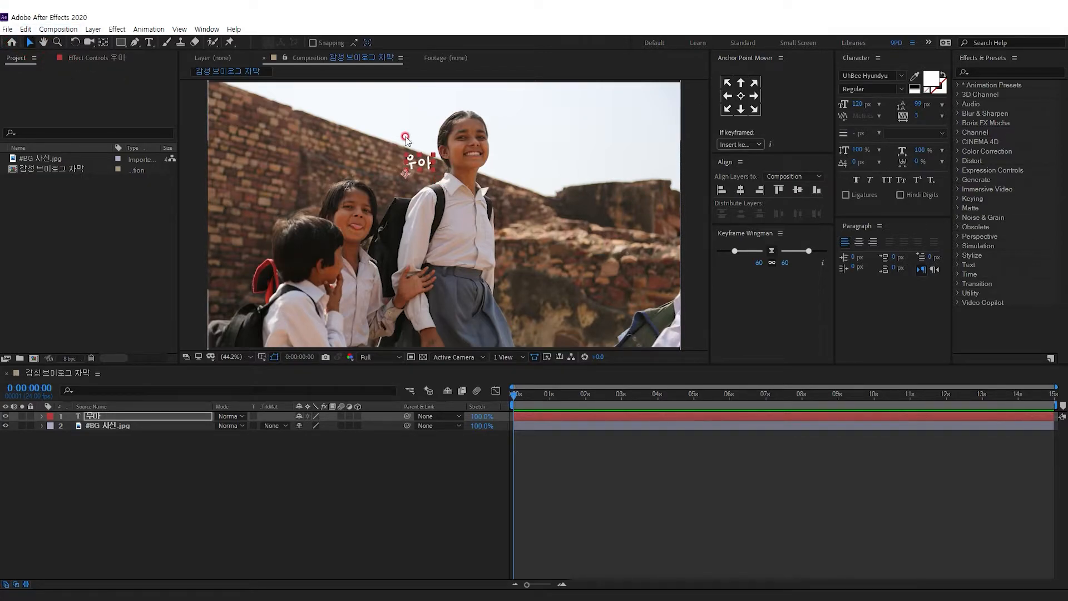
{"action": "left_click", "coordinate": [451, 170]}
{"action": "left_click_drag", "start_coordinate": [410, 163], "coordinate": [412, 165]}
{"action": "left_click", "coordinate": [95, 357]}
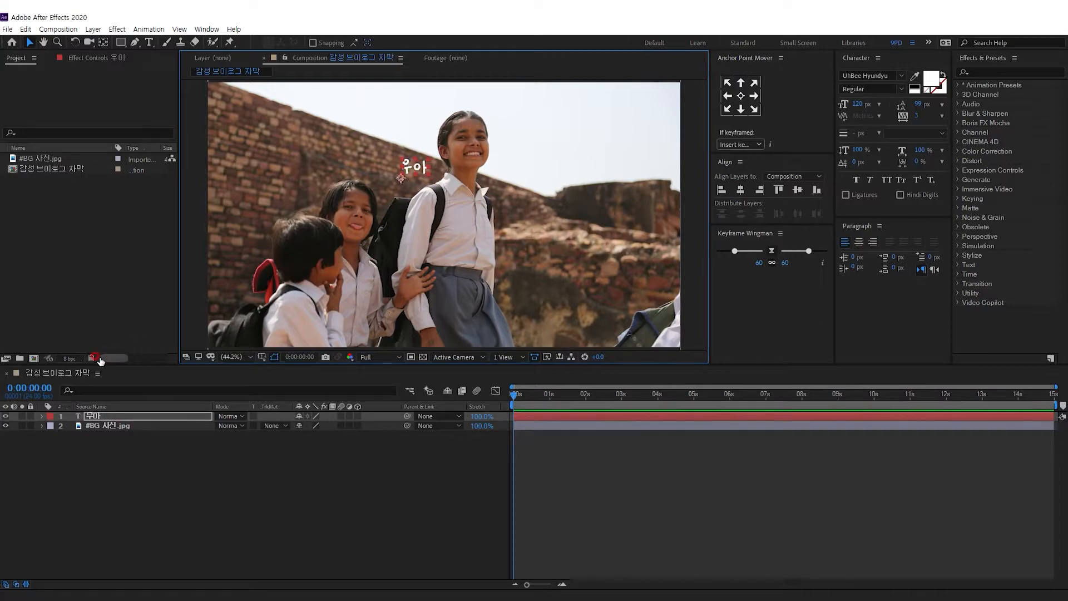
Duplicate the 우아 text layer and place the copy to the right of the tallest girl's shoulder
{"action": "left_click", "coordinate": [95, 417]}
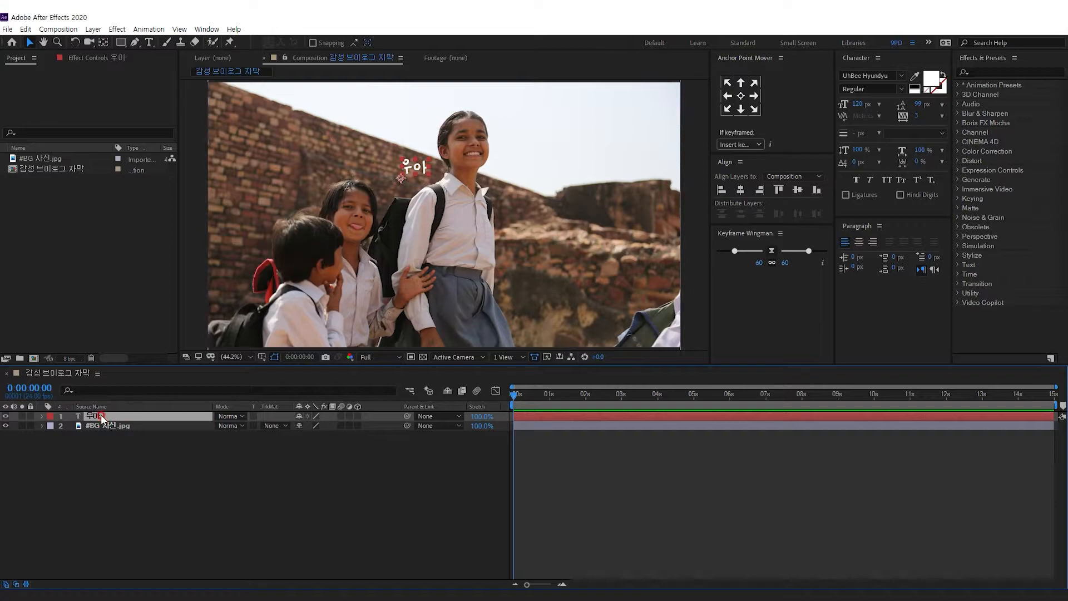
{"action": "key", "text": "ctrl+d"}
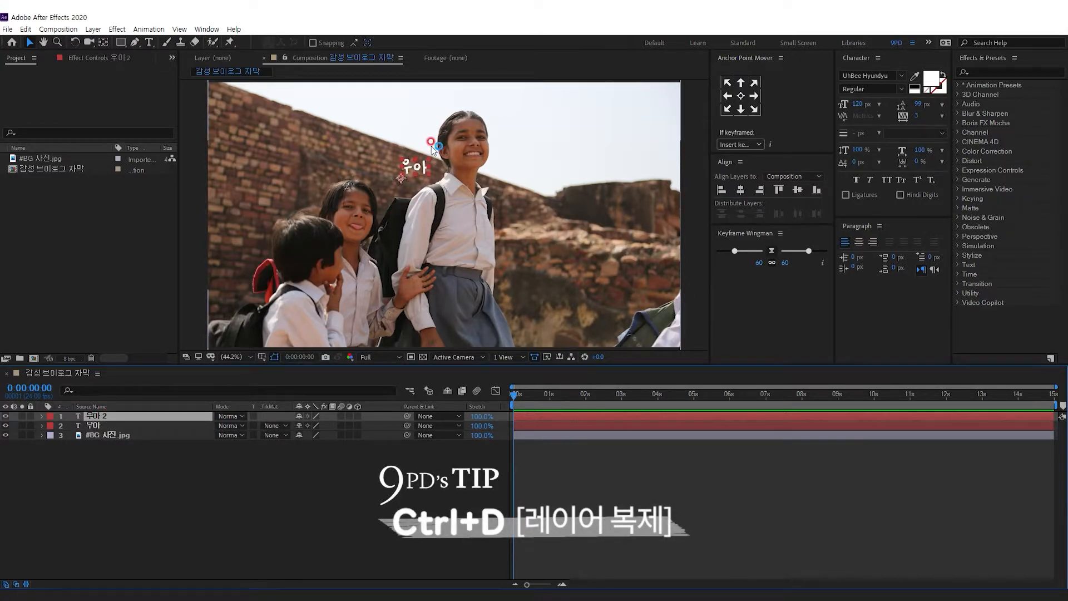
{"action": "left_click_drag", "start_coordinate": [429, 159], "coordinate": [517, 204]}
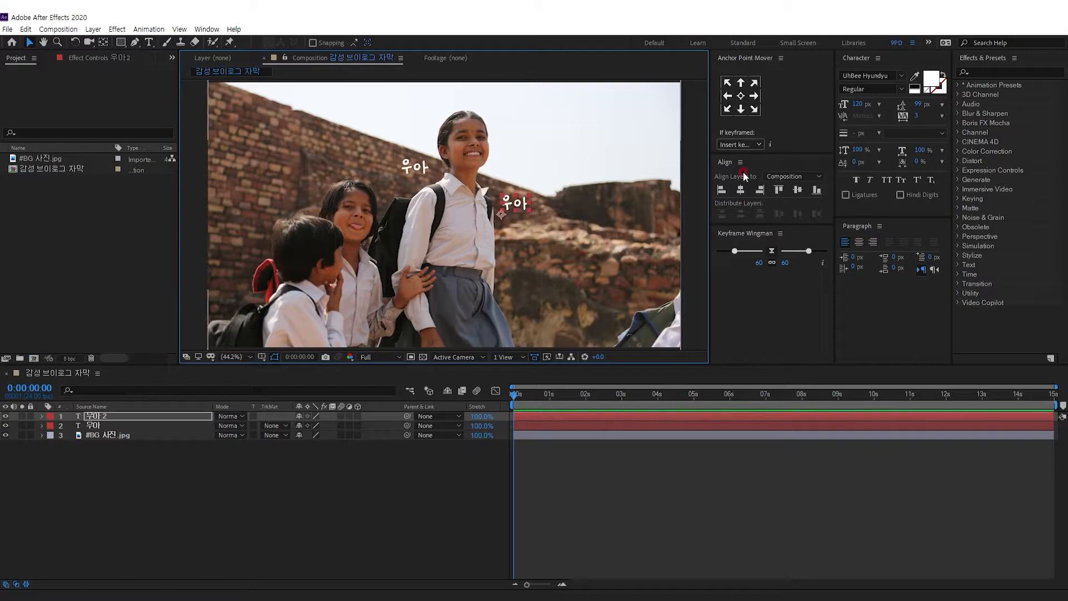
Keep the duplicate's font size at 120 px and nudge both 우아 captions slightly downward
{"action": "left_click", "coordinate": [858, 104]}
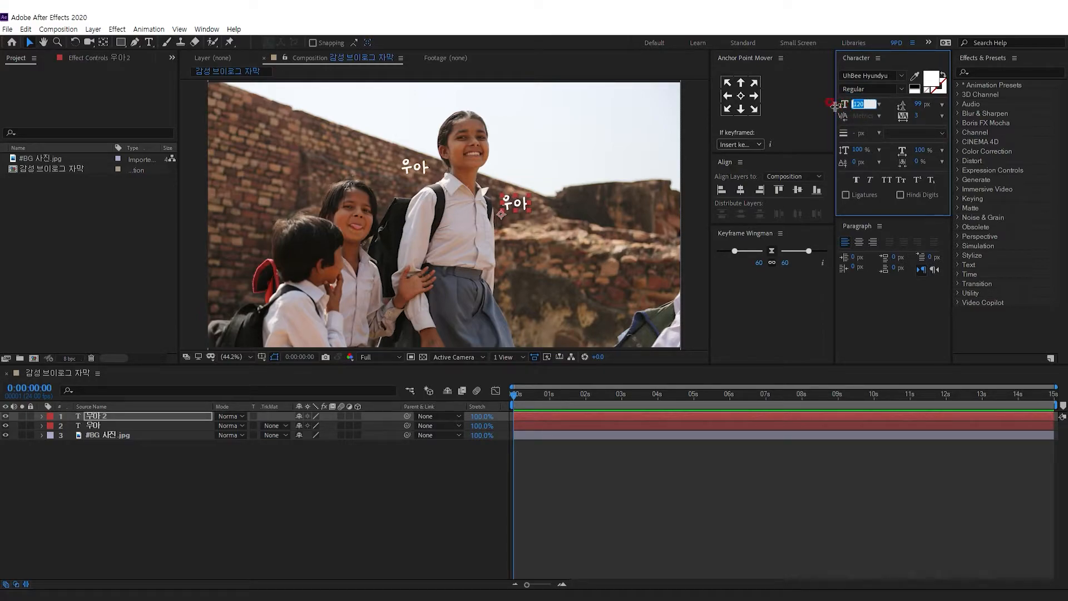
{"action": "key", "text": "Return"}
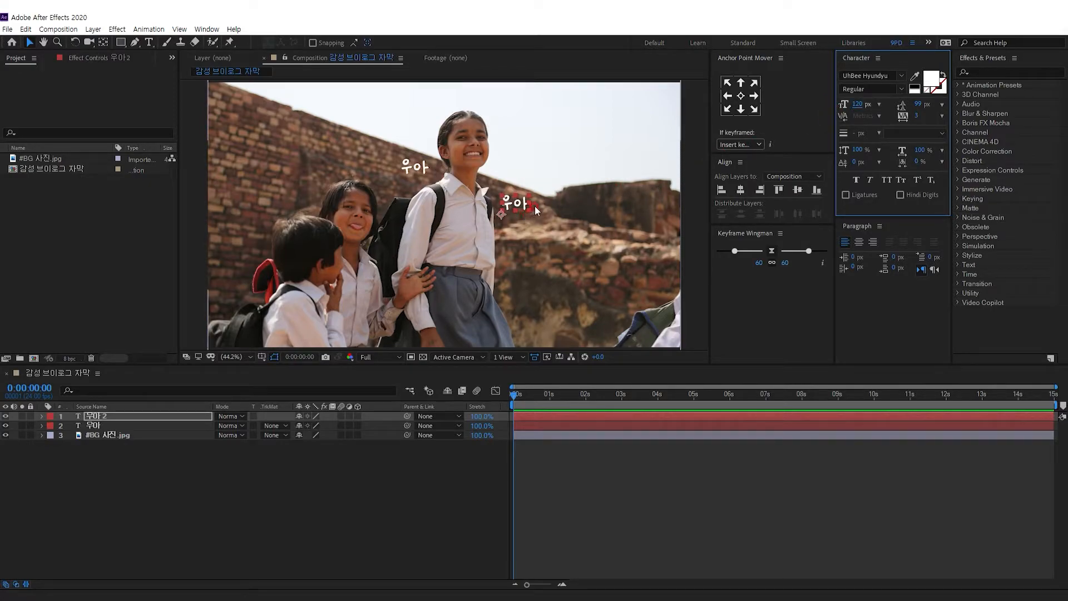
{"action": "left_click_drag", "start_coordinate": [516, 200], "coordinate": [516, 201]}
{"action": "left_click", "coordinate": [401, 166]}
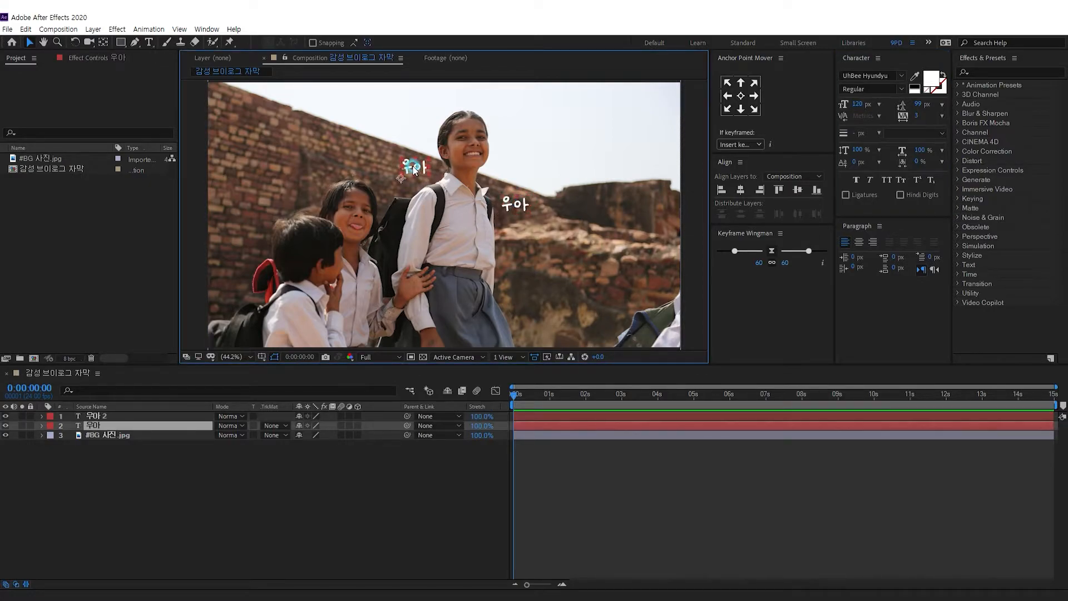
{"action": "left_click_drag", "start_coordinate": [420, 170], "coordinate": [421, 173]}
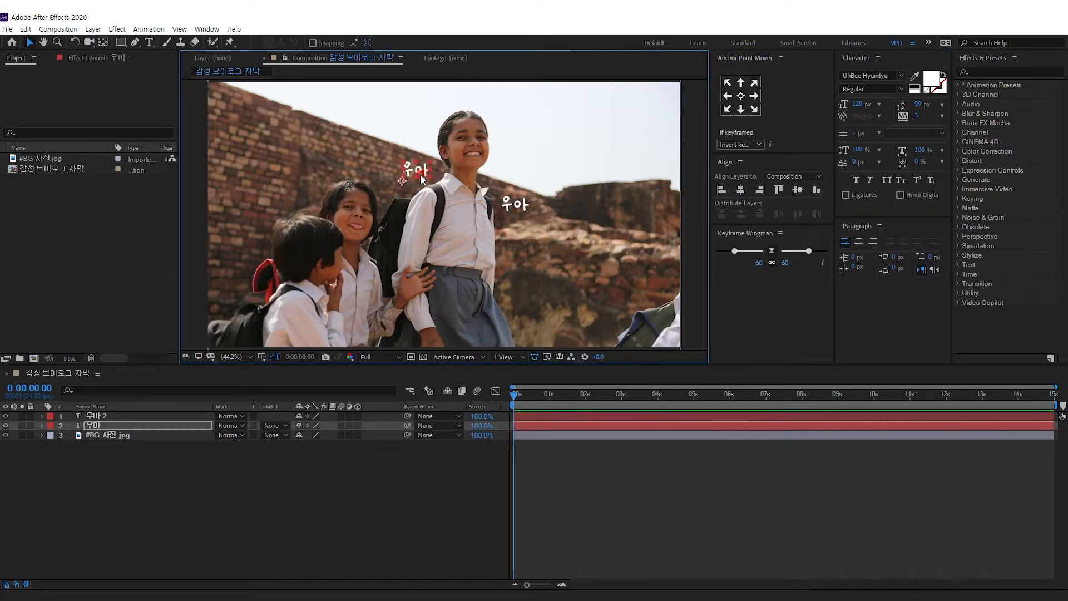
Pre-compose both 우아 text layers into a new composition named 우아 효과, moving all attributes into it
{"action": "left_click", "coordinate": [104, 427]}
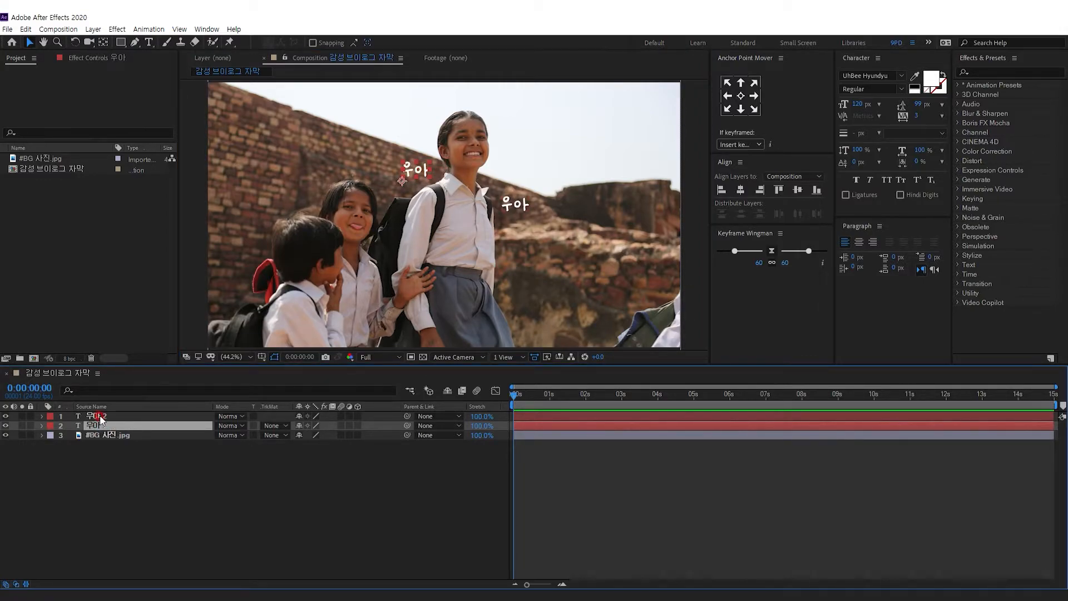
{"action": "left_click", "coordinate": [106, 417], "text": "ctrl"}
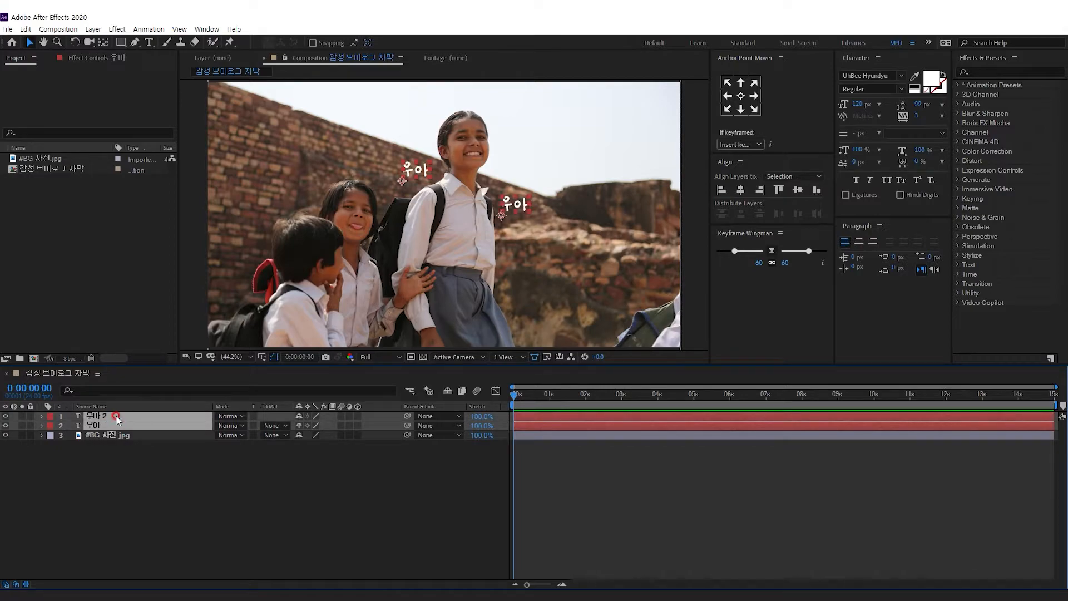
{"action": "right_click", "coordinate": [118, 419]}
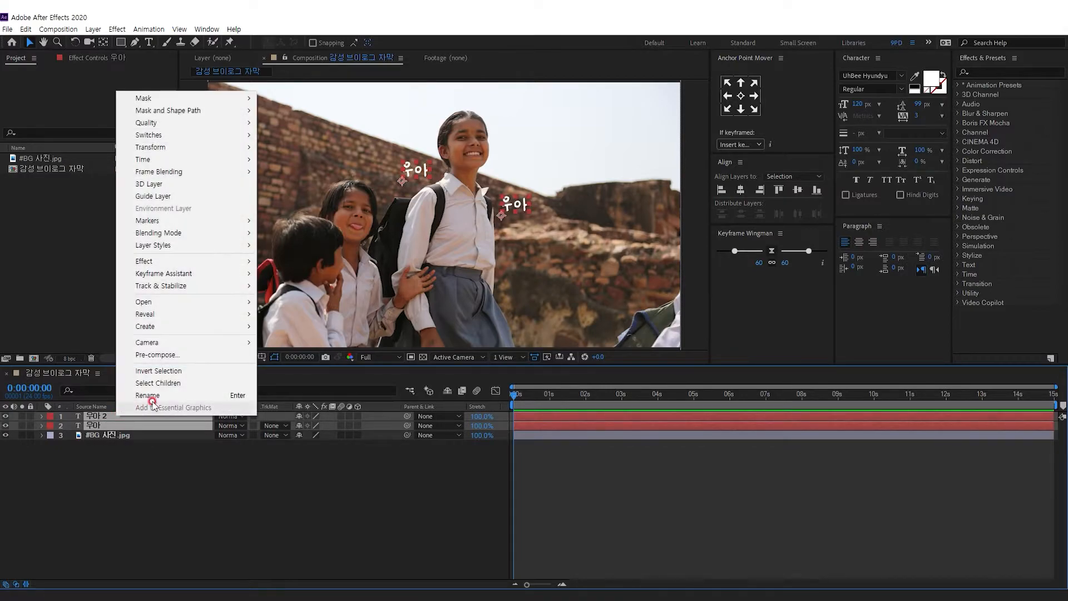
{"action": "left_click", "coordinate": [201, 356]}
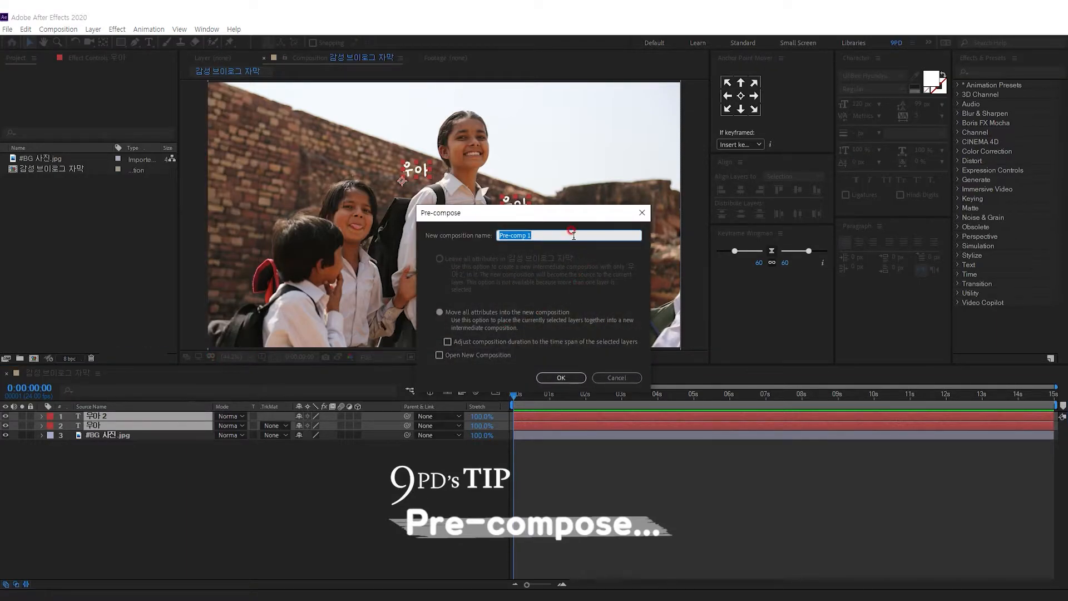
{"action": "type", "text": "우아 효과"}
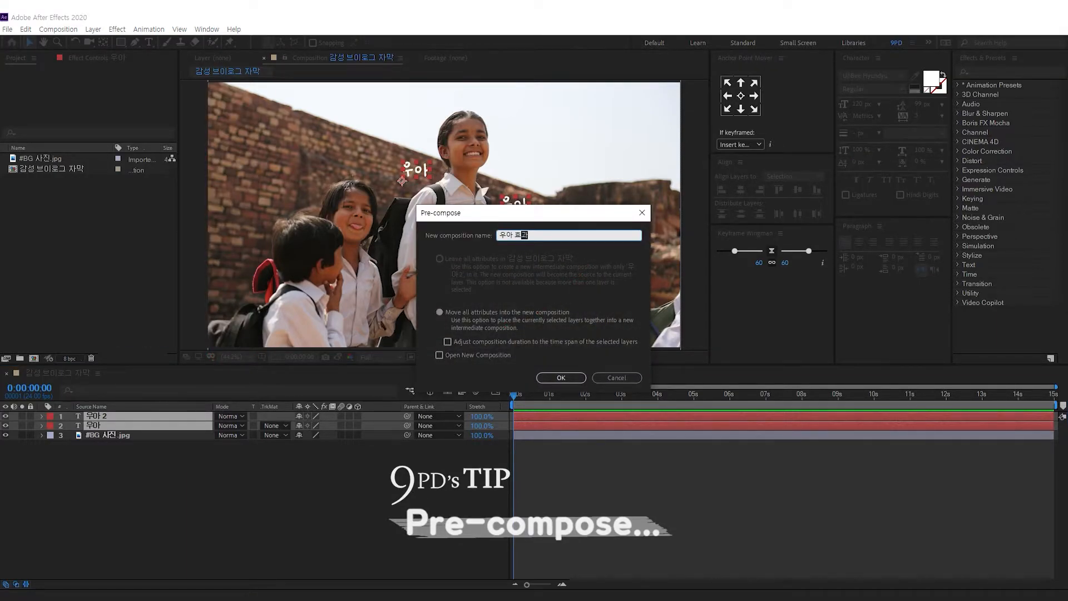
{"action": "left_click", "coordinate": [558, 378]}
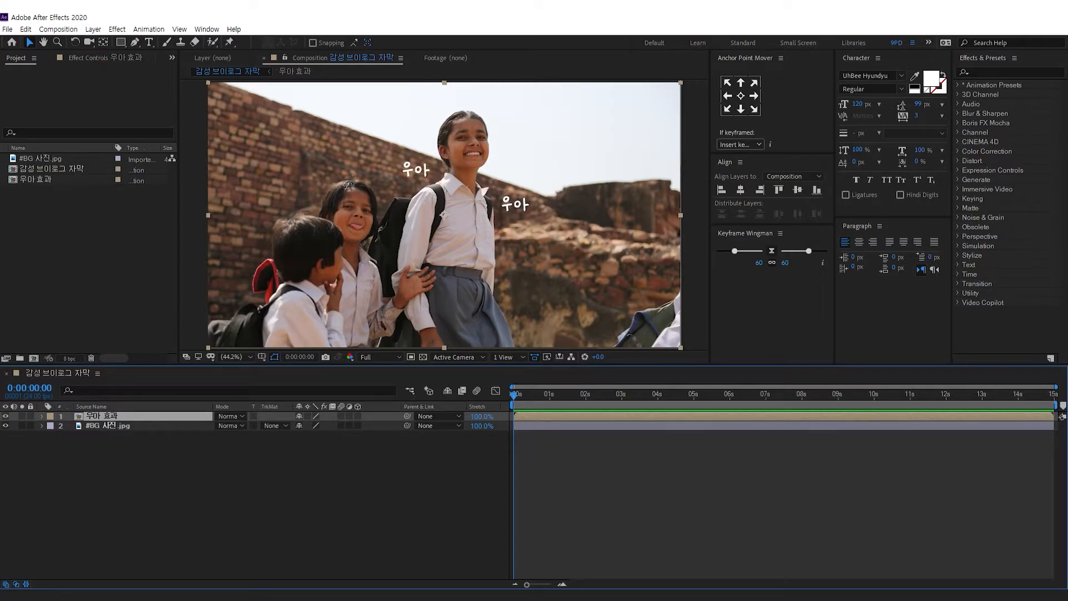
Add a dark gray solid layer of 1920 x 1080 px above the 우아 효과 layer
{"action": "left_click", "coordinate": [94, 29]}
{"action": "mouse_move", "coordinate": [108, 42]}
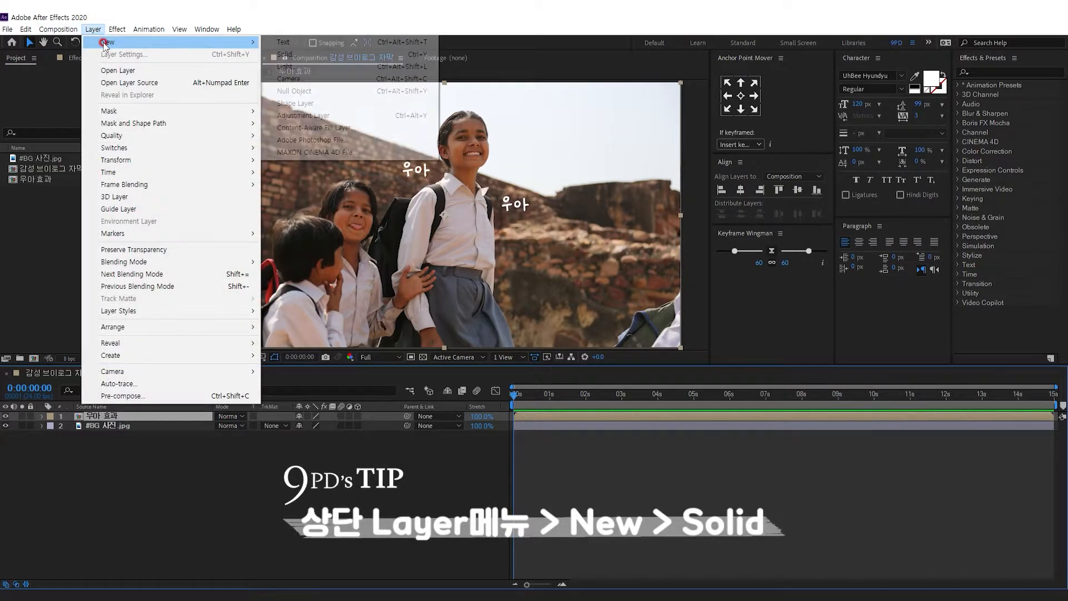
{"action": "left_click", "coordinate": [333, 55]}
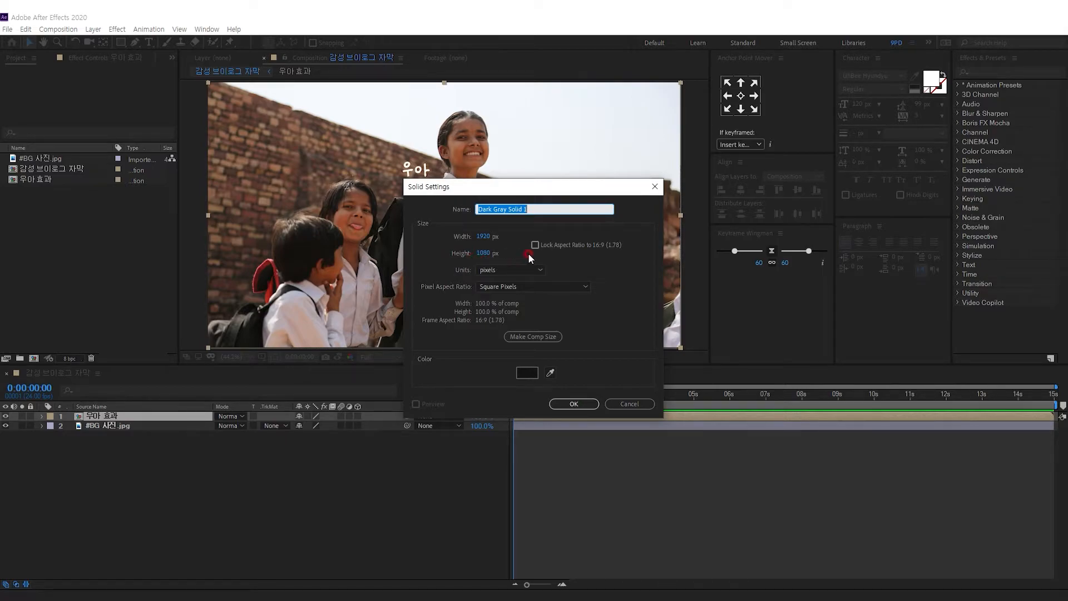
{"action": "left_click", "coordinate": [574, 404]}
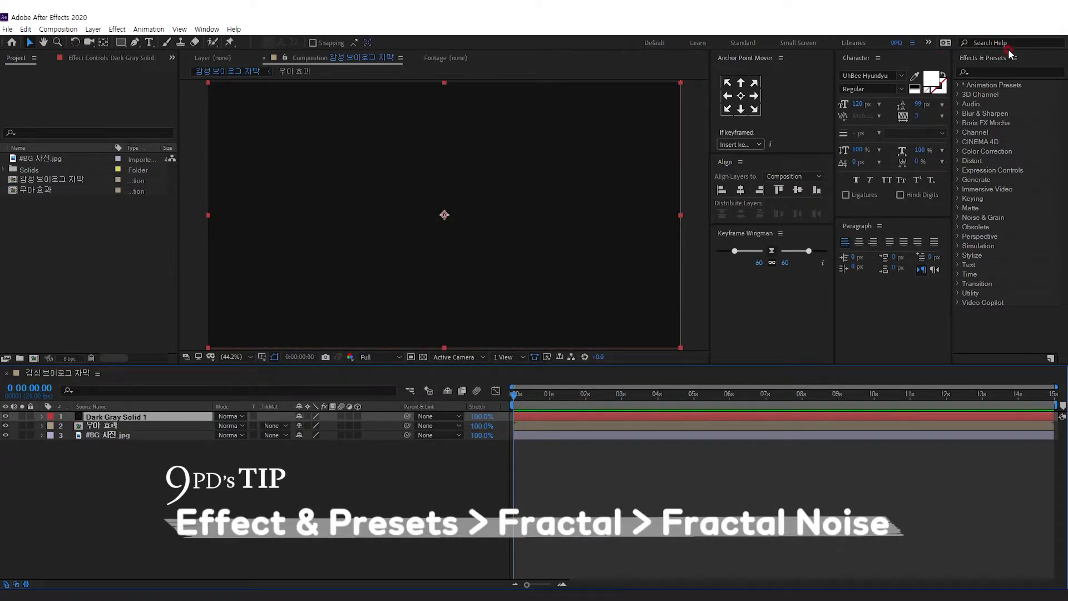
Find the Fractal Noise effect and apply it to the dark gray solid
{"action": "left_click", "coordinate": [992, 72]}
{"action": "type", "text": "fractal"}
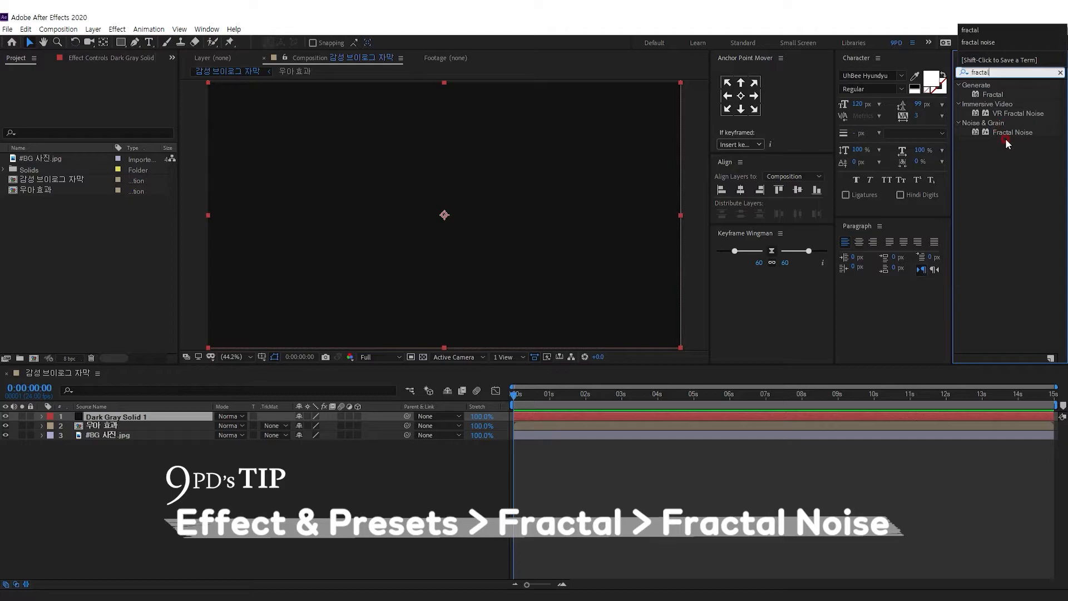
{"action": "left_click_drag", "start_coordinate": [1012, 132], "coordinate": [115, 420]}
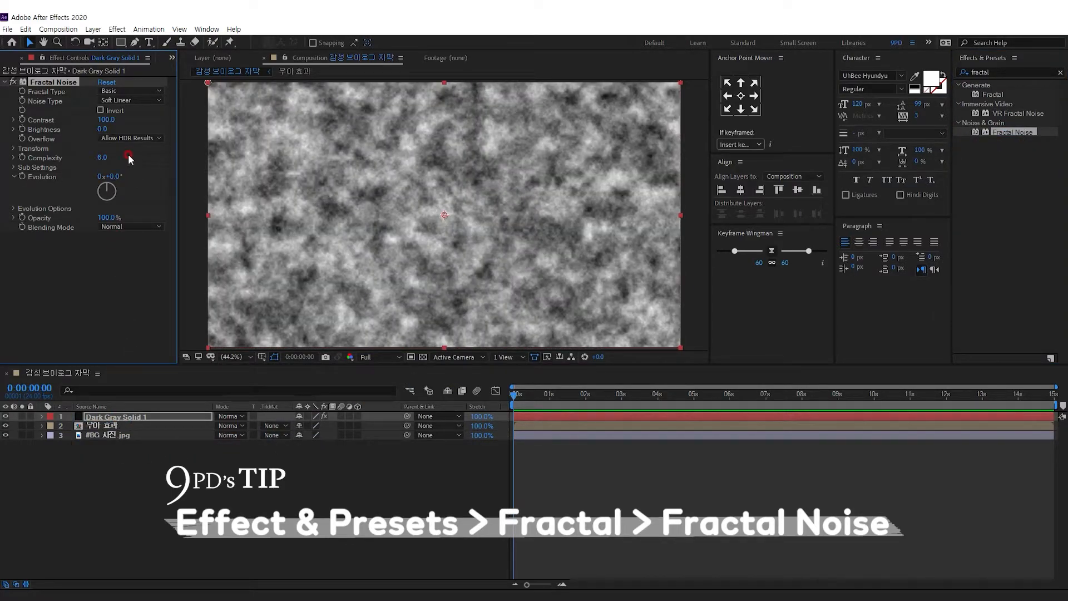
Try changing the Evolution of the Fractal Noise and set it back to 0
{"action": "left_click_drag", "start_coordinate": [94, 208], "coordinate": [109, 150]}
{"action": "left_click", "coordinate": [110, 175]}
{"action": "type", "text": "0"}
{"action": "key", "text": "Return"}
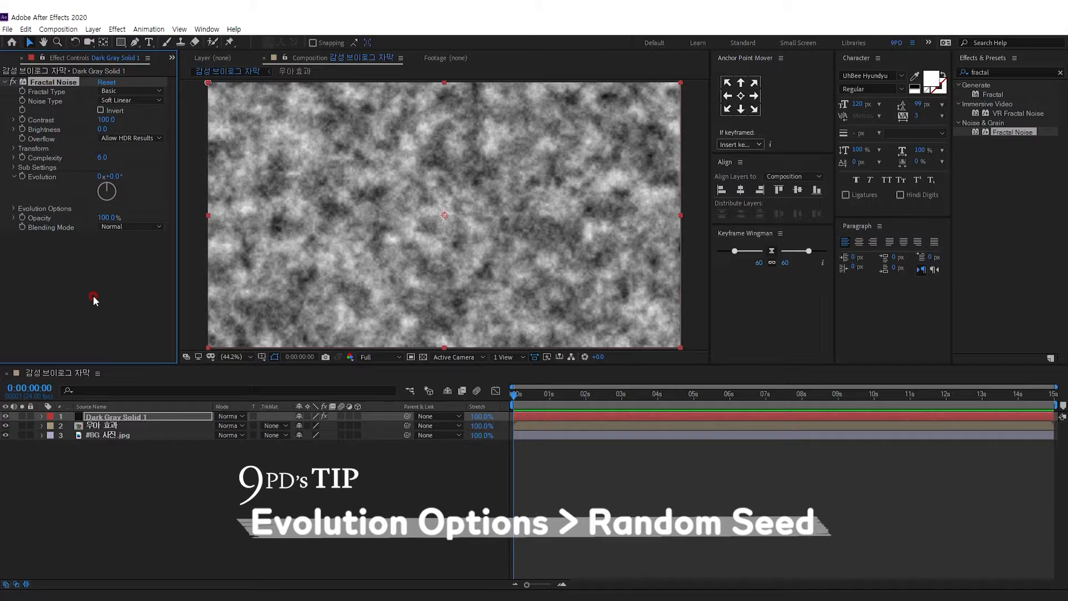
Add the expression time*8 to Random Seed in the solid's Fractal Noise Evolution Options
{"action": "left_click", "coordinate": [41, 416]}
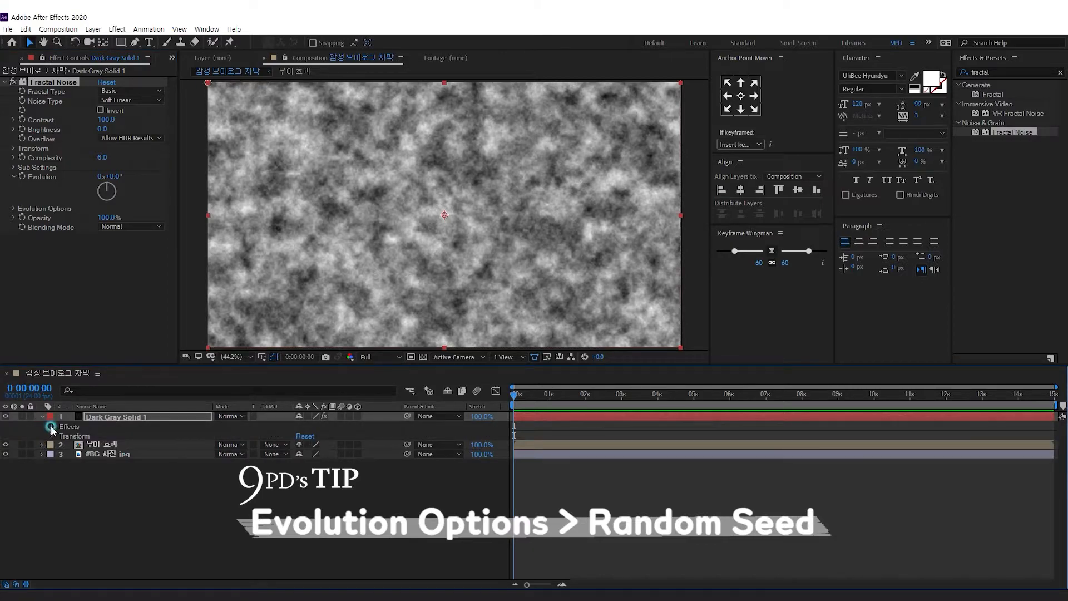
{"action": "left_click", "coordinate": [51, 426]}
{"action": "left_click", "coordinate": [59, 436]}
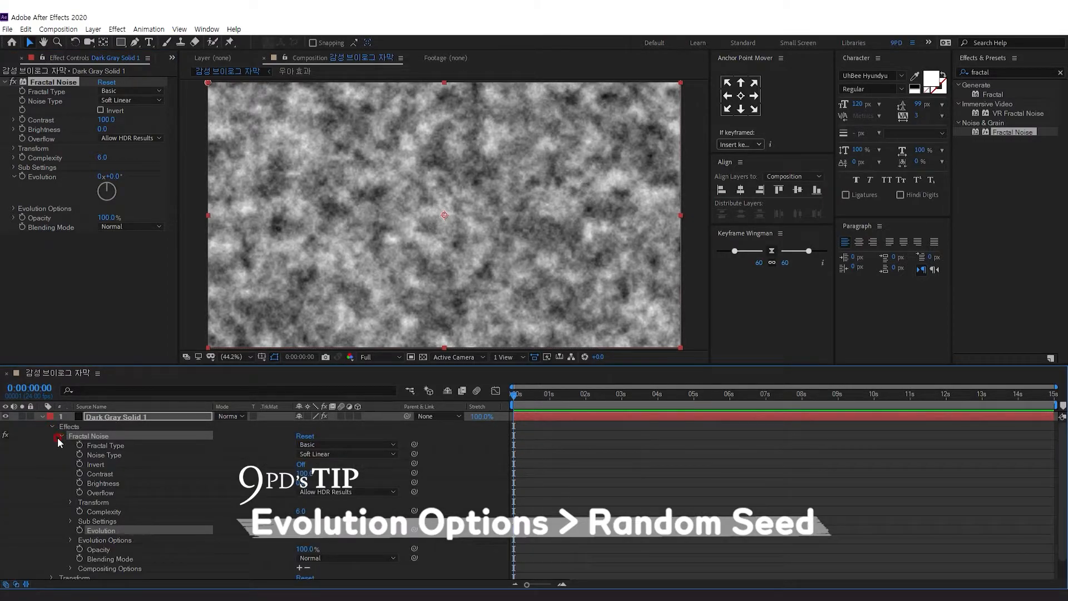
{"action": "left_click", "coordinate": [70, 539]}
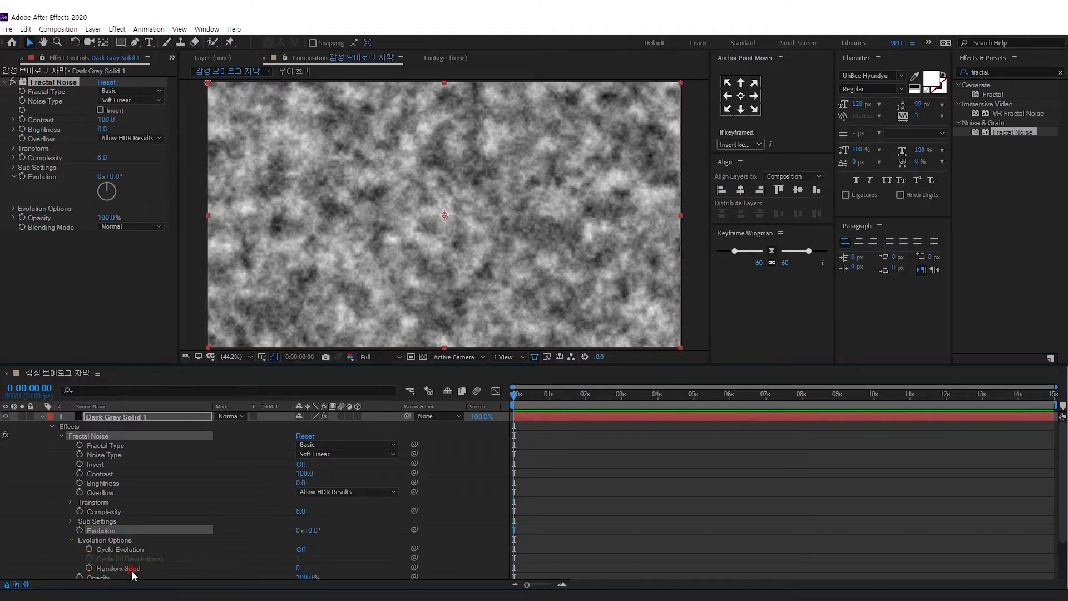
{"action": "left_click", "coordinate": [89, 568], "text": "alt"}
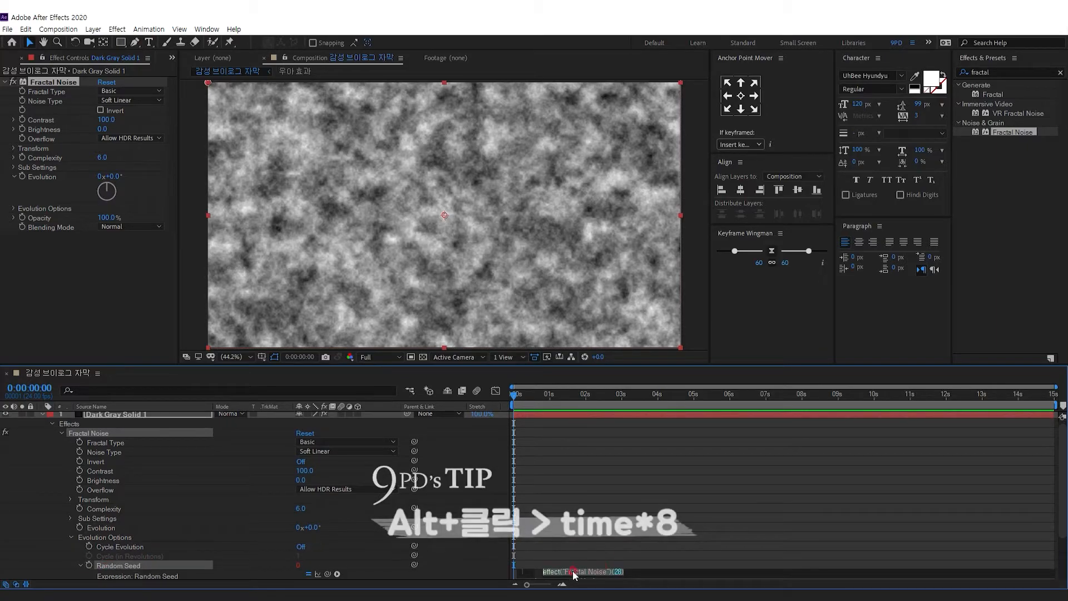
{"action": "type", "text": "time*8"}
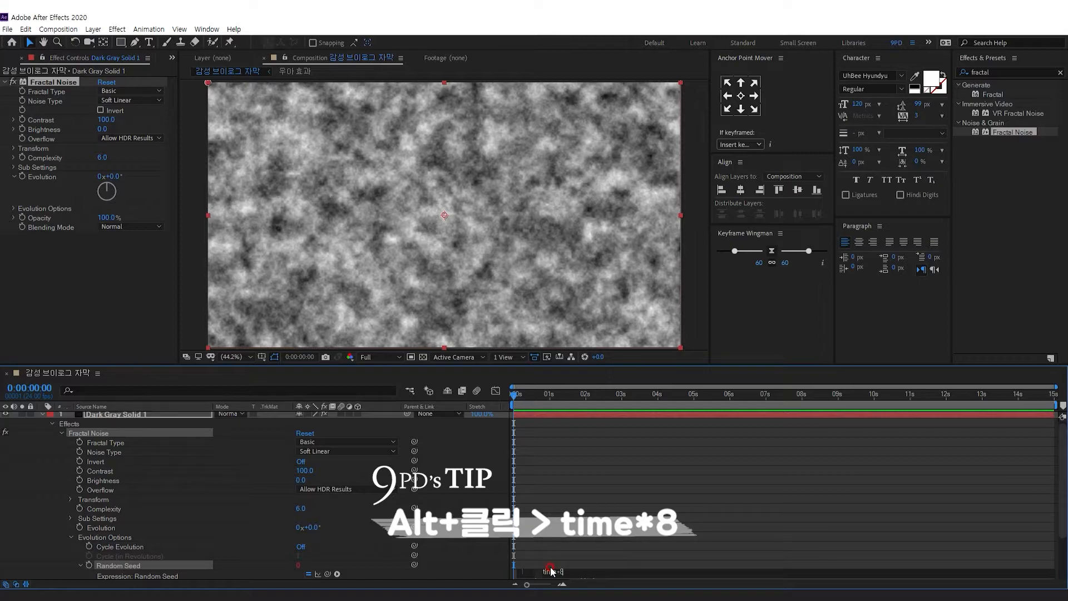
Pre-compose the Dark Gray Solid layer as 구름, moving all attributes into the new composition
{"action": "left_click", "coordinate": [540, 537]}
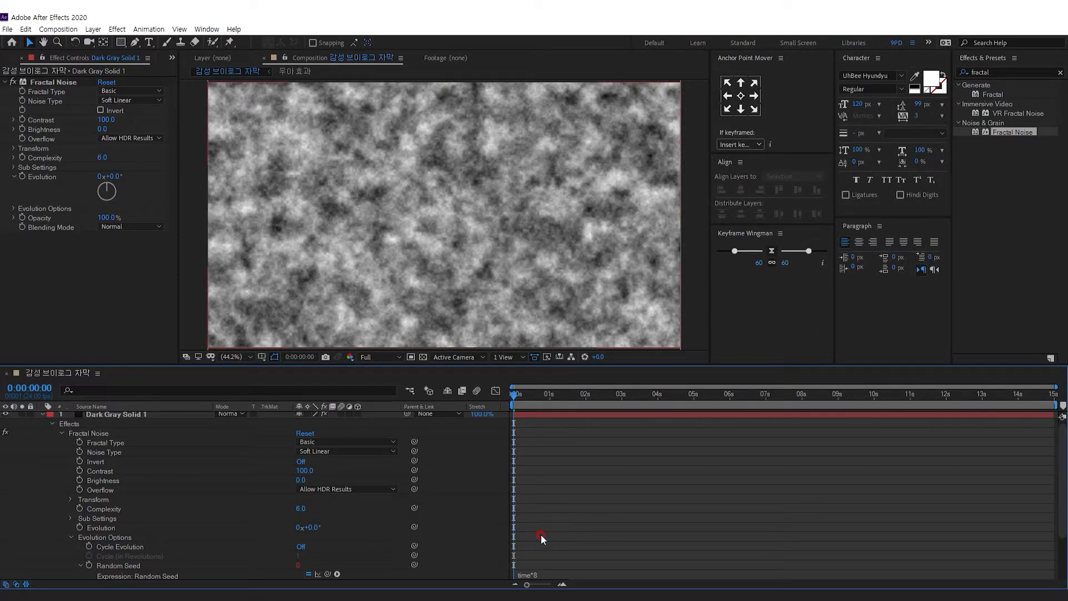
{"action": "scroll", "coordinate": [541, 537], "scroll_direction": "up", "scroll_amount": 1}
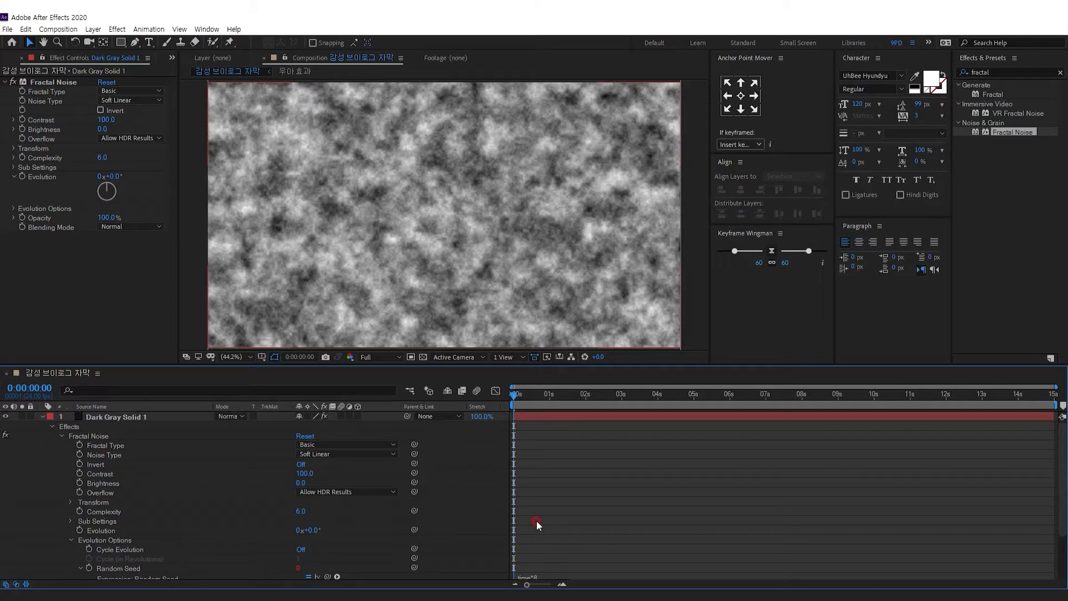
{"action": "left_click", "coordinate": [42, 416]}
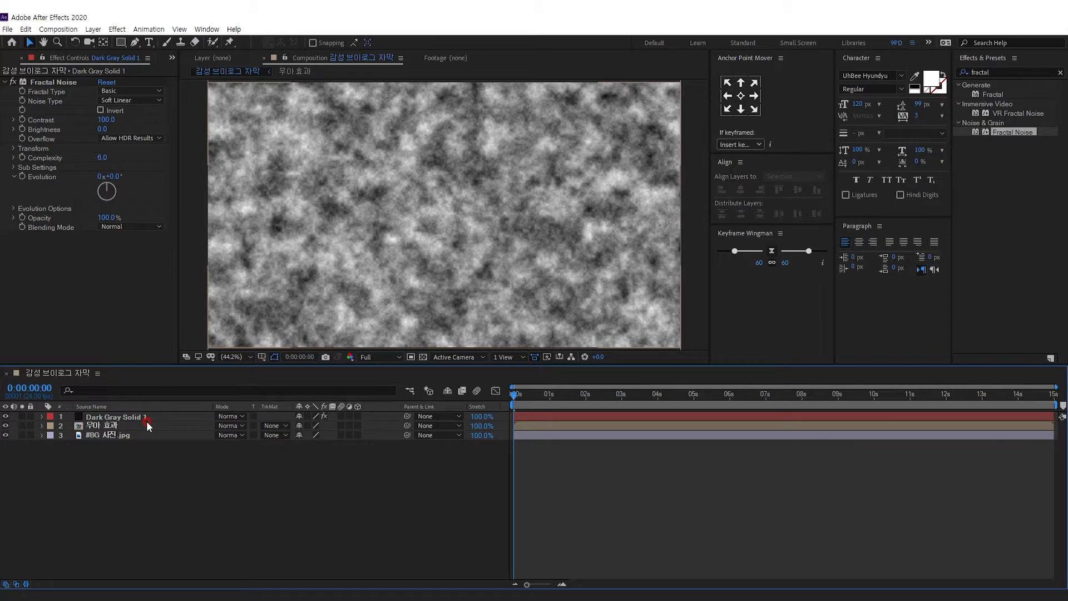
{"action": "right_click", "coordinate": [86, 417]}
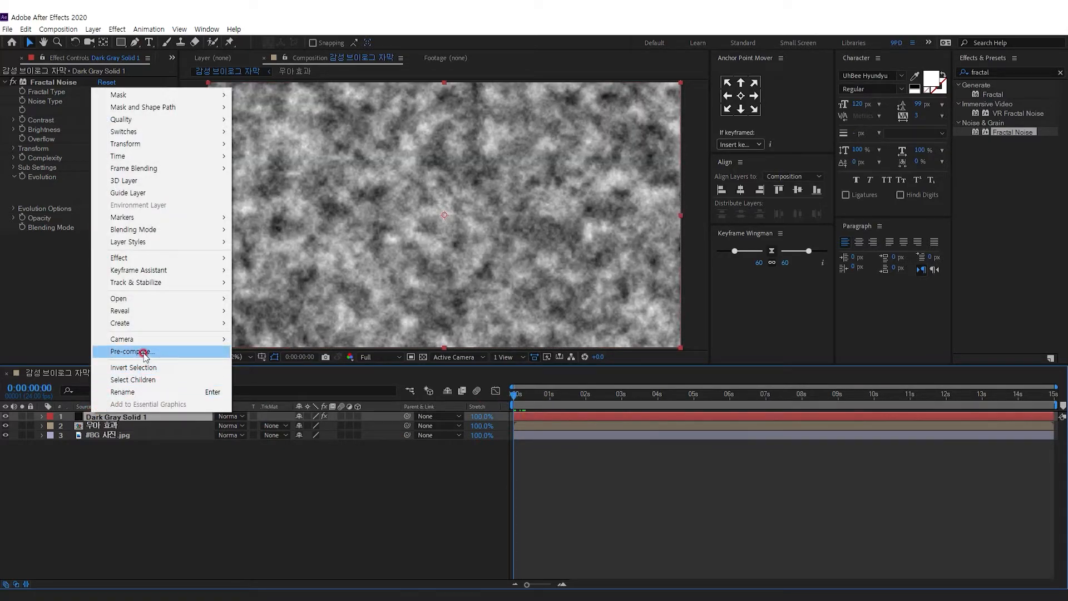
{"action": "left_click", "coordinate": [144, 352]}
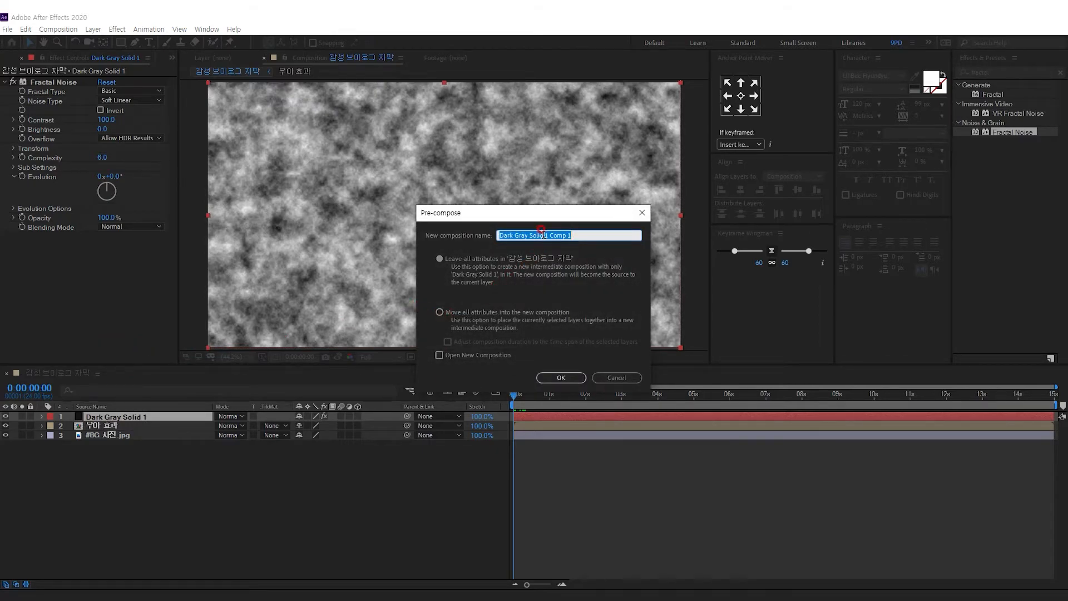
{"action": "type", "text": "구름"}
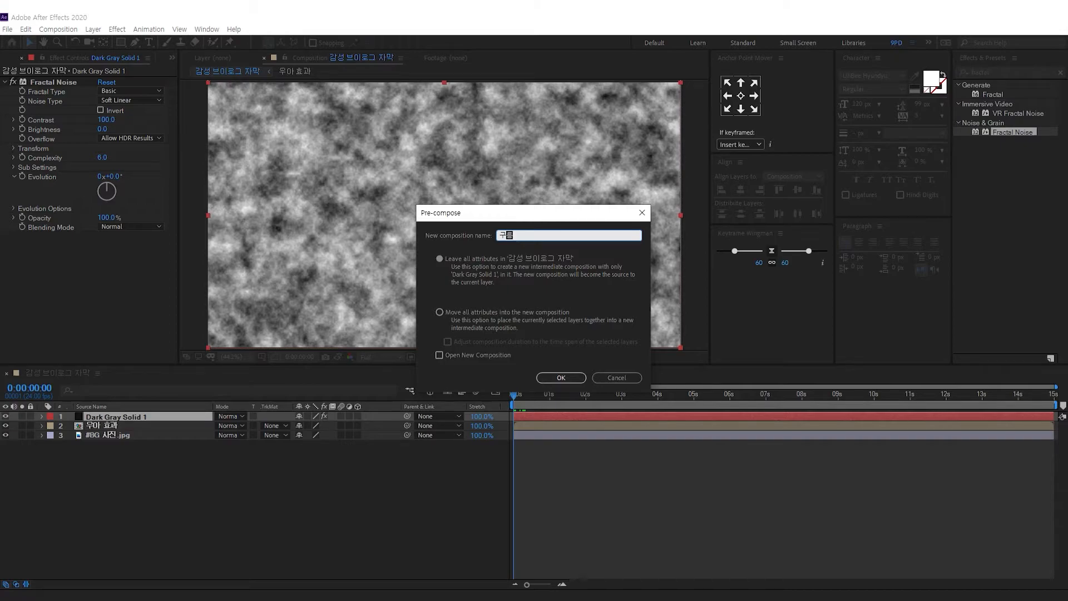
{"action": "left_click", "coordinate": [523, 243]}
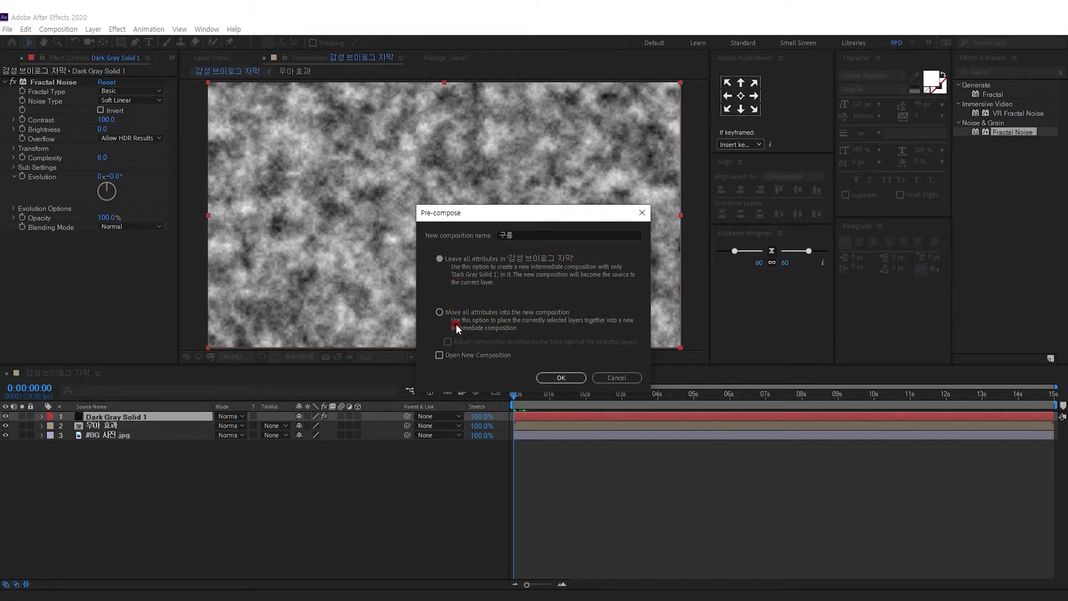
{"action": "left_click", "coordinate": [440, 312]}
{"action": "left_click", "coordinate": [557, 378]}
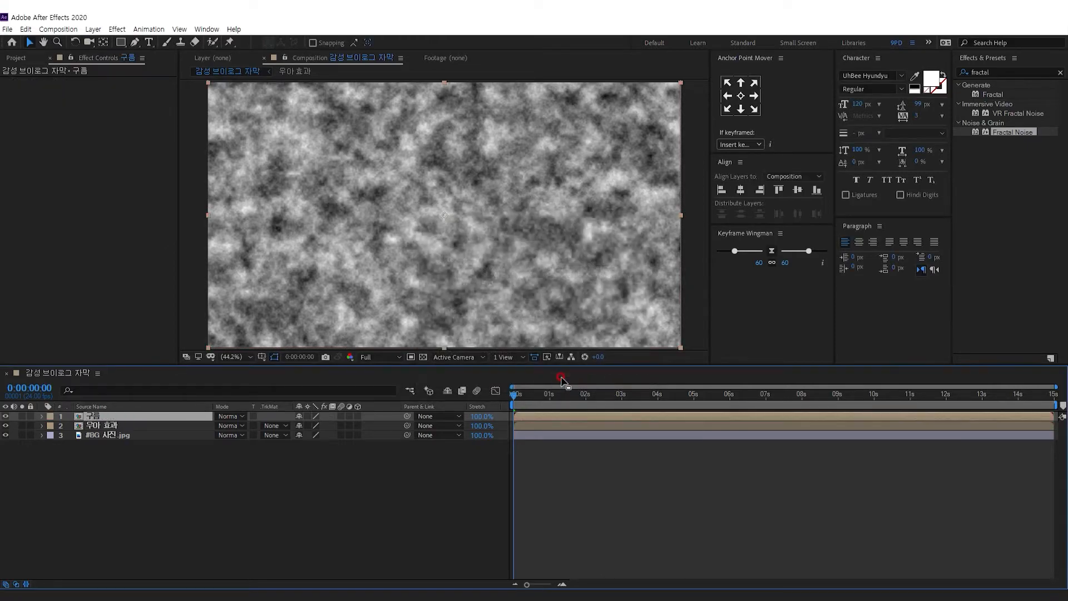
Find the Displacement Map effect and apply it to the 우아 효과 layer
{"action": "left_click", "coordinate": [138, 425]}
{"action": "left_click", "coordinate": [138, 418]}
{"action": "left_click", "coordinate": [138, 425]}
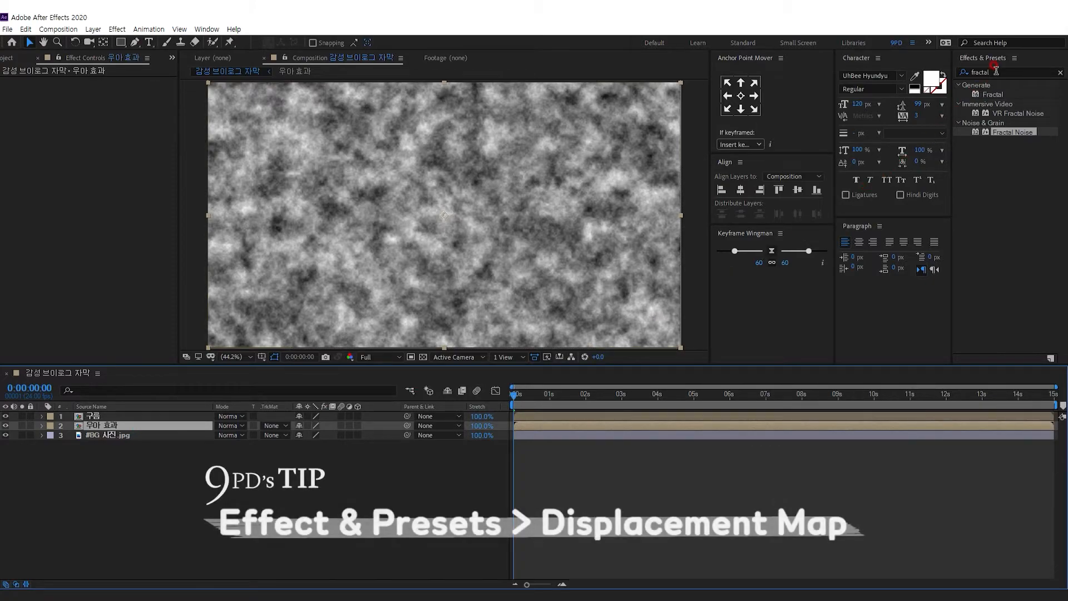
{"action": "left_click", "coordinate": [1045, 68]}
{"action": "left_click", "coordinate": [1060, 72]}
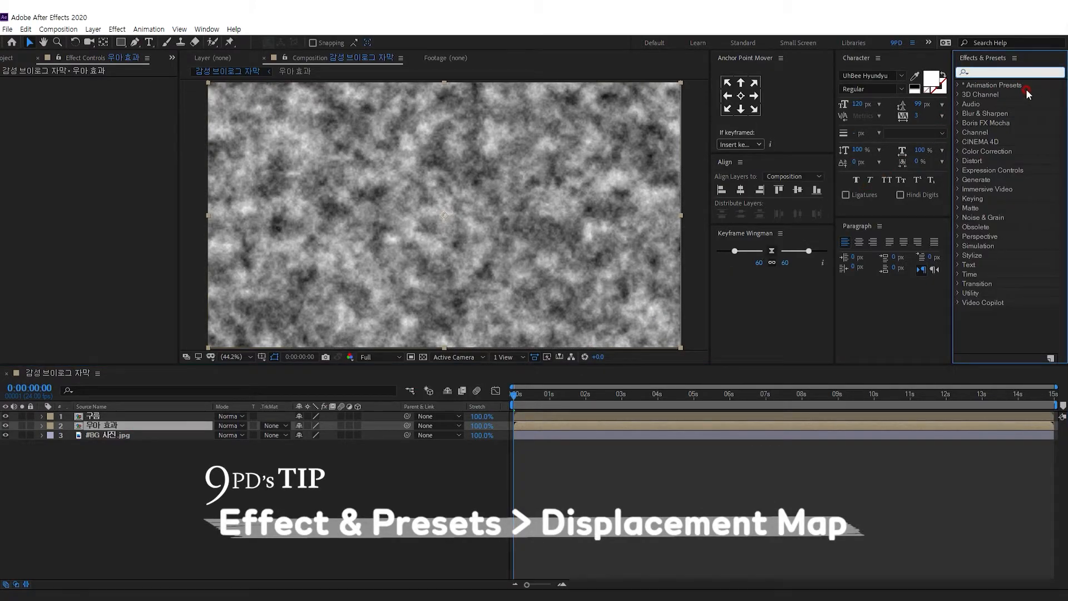
{"action": "type", "text": "disp"}
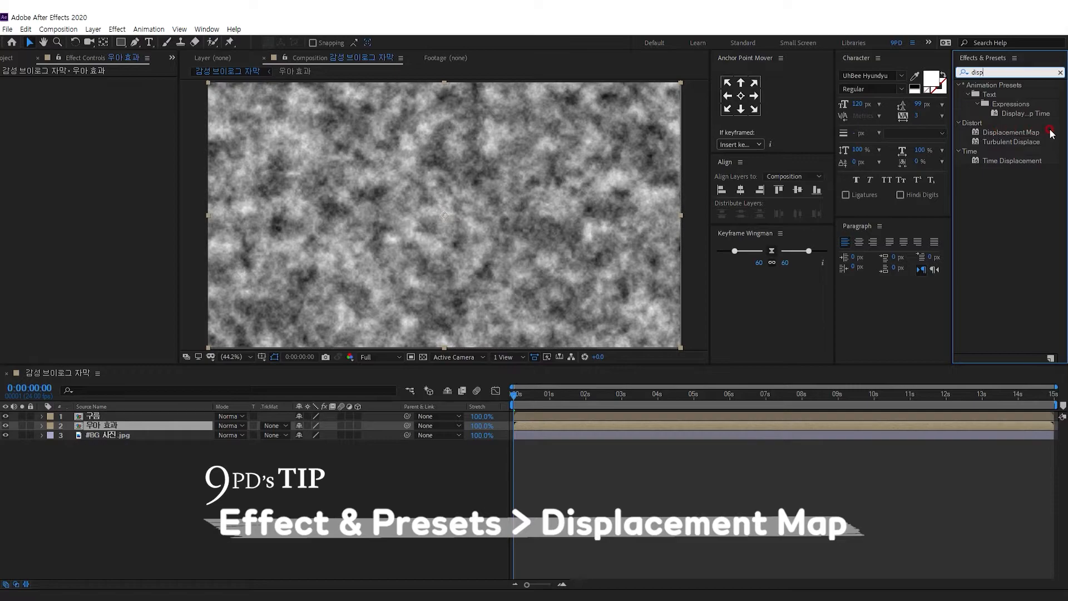
{"action": "left_click_drag", "start_coordinate": [1009, 133], "coordinate": [105, 428]}
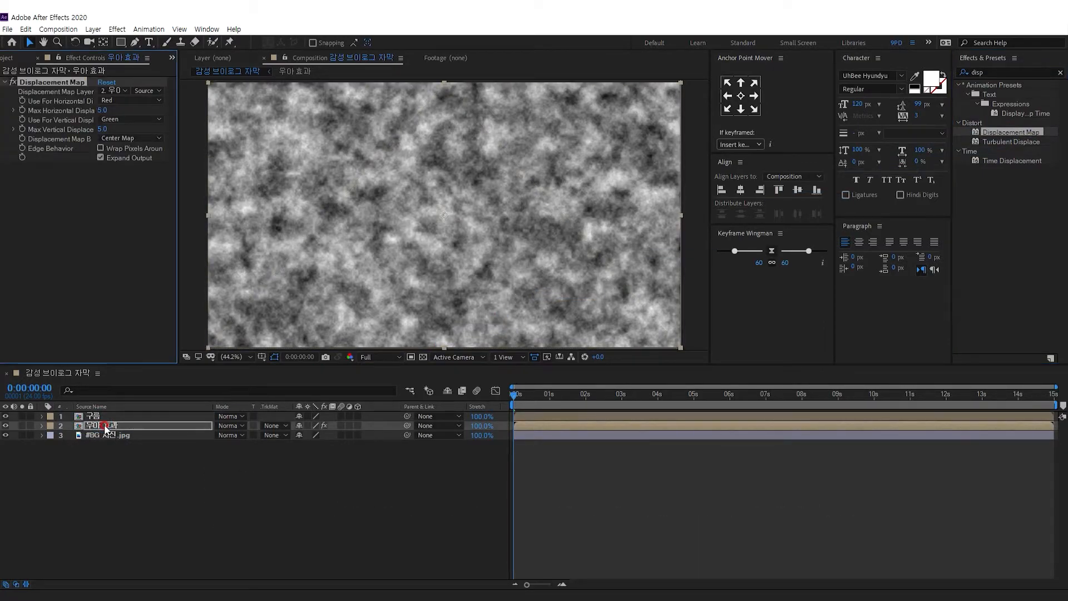
Set the Displacement Map Layer to 구름 and use Luminance for both horizontal and vertical displacement
{"action": "left_click", "coordinate": [114, 91]}
{"action": "left_click", "coordinate": [128, 118]}
{"action": "left_click", "coordinate": [133, 100]}
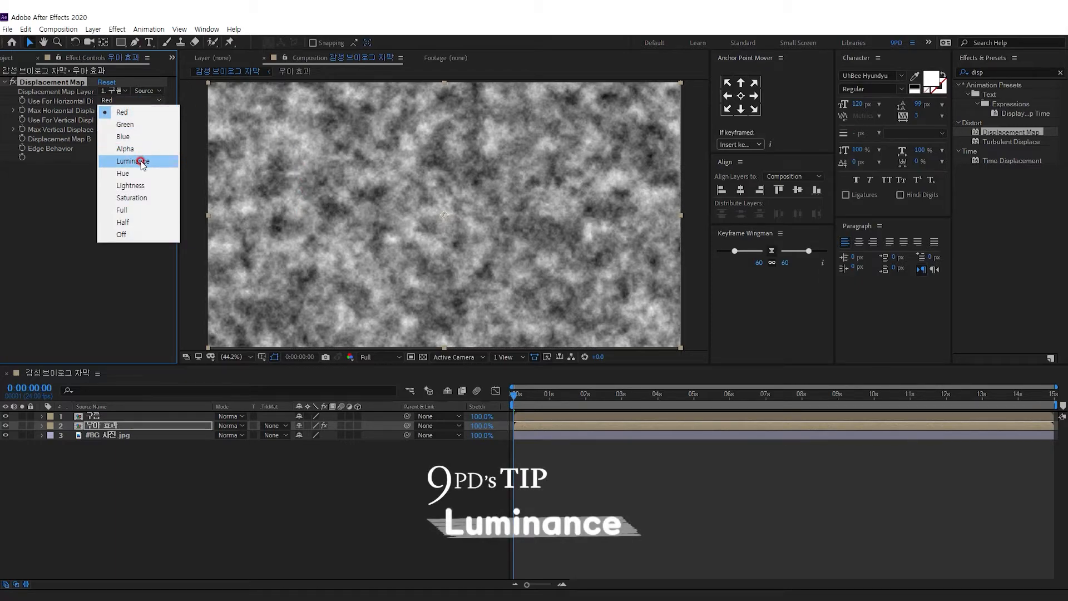
{"action": "left_click", "coordinate": [164, 161]}
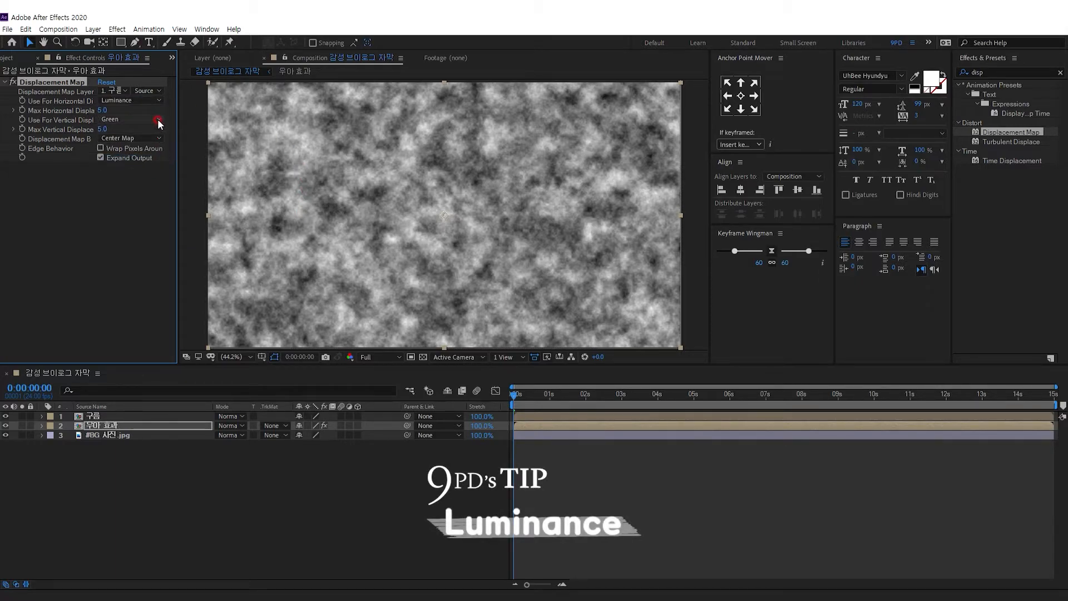
{"action": "left_click", "coordinate": [159, 120]}
{"action": "left_click", "coordinate": [155, 179]}
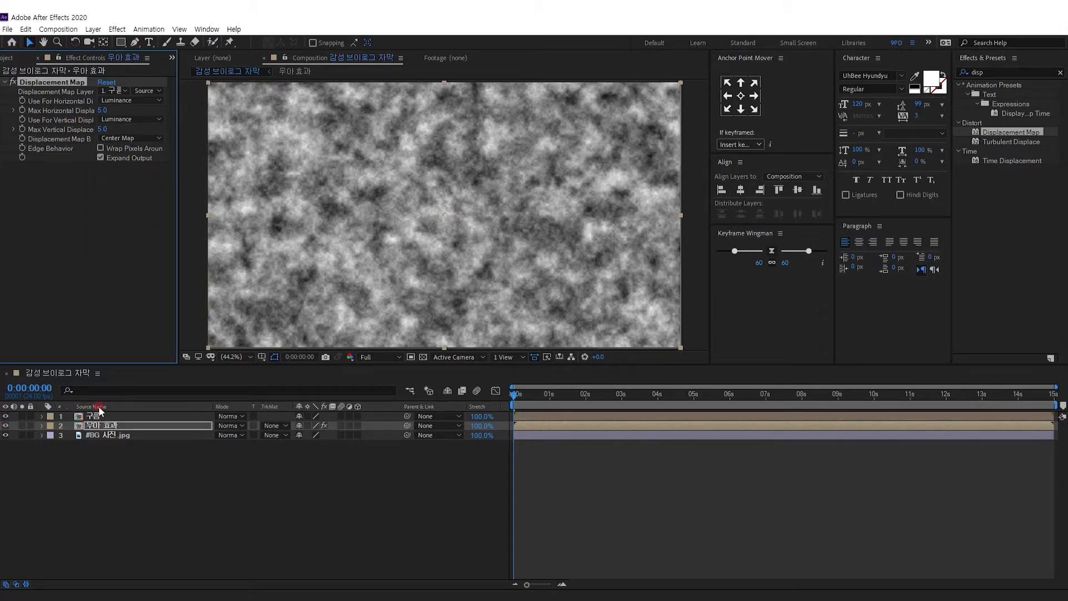
Hide the 구름 layer and preview the wobbling 우아 captions
{"action": "left_click", "coordinate": [6, 418]}
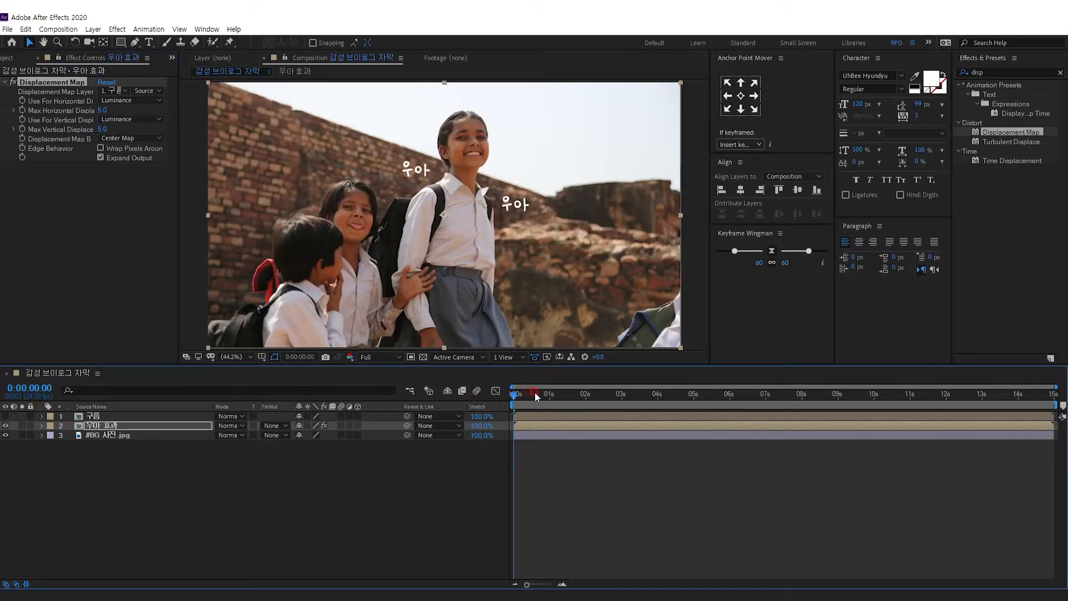
{"action": "key", "text": "space"}
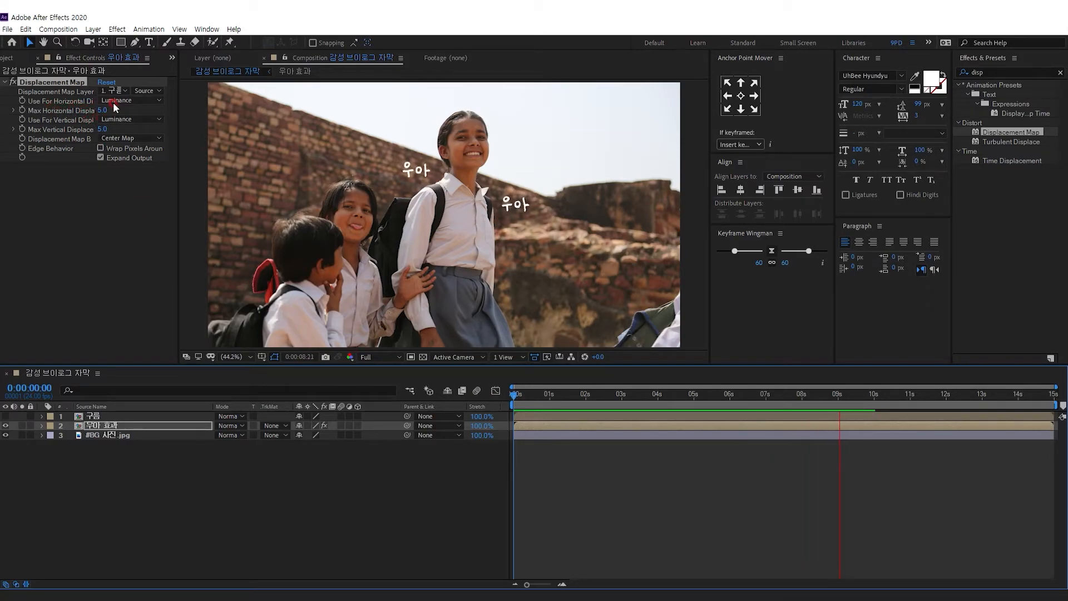
Try a Max Horizontal Displacement of 20 on the 우아 효과 layer and set it back to 5
{"action": "left_click", "coordinate": [100, 111]}
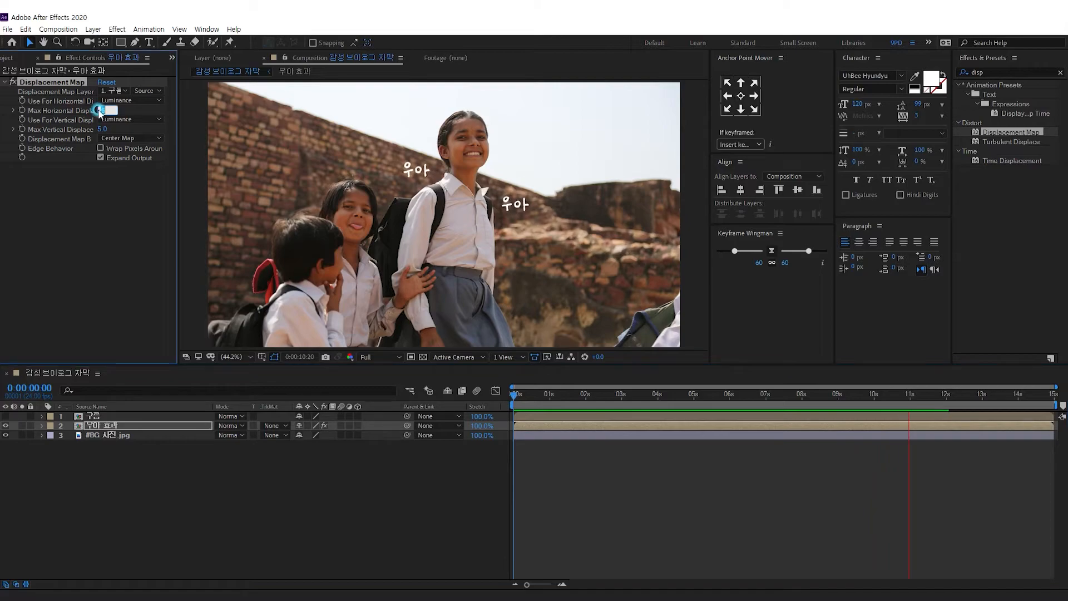
{"action": "type", "text": "20"}
{"action": "key", "text": "Return"}
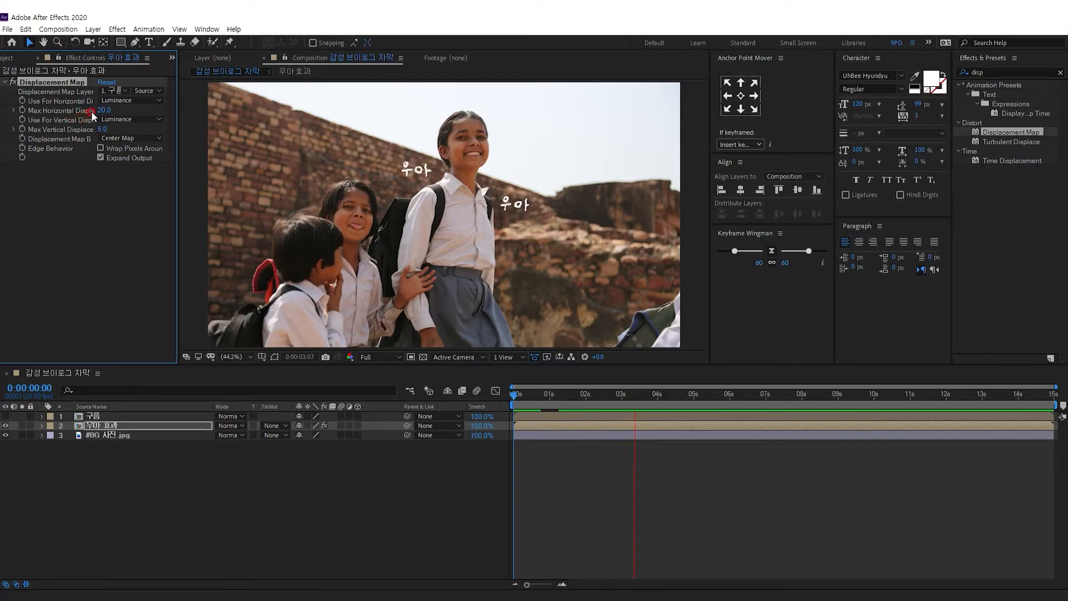
{"action": "left_click", "coordinate": [99, 112]}
{"action": "type", "text": "5"}
{"action": "key", "text": "Return"}
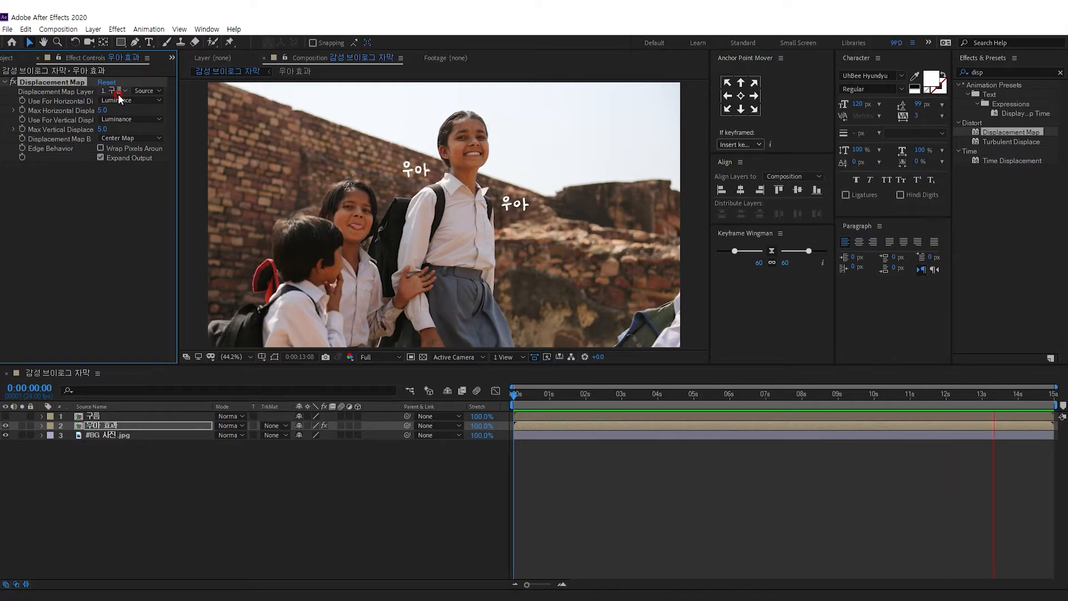
Import the Sparkles Alpha video file into the project as footage
{"action": "left_click", "coordinate": [10, 58]}
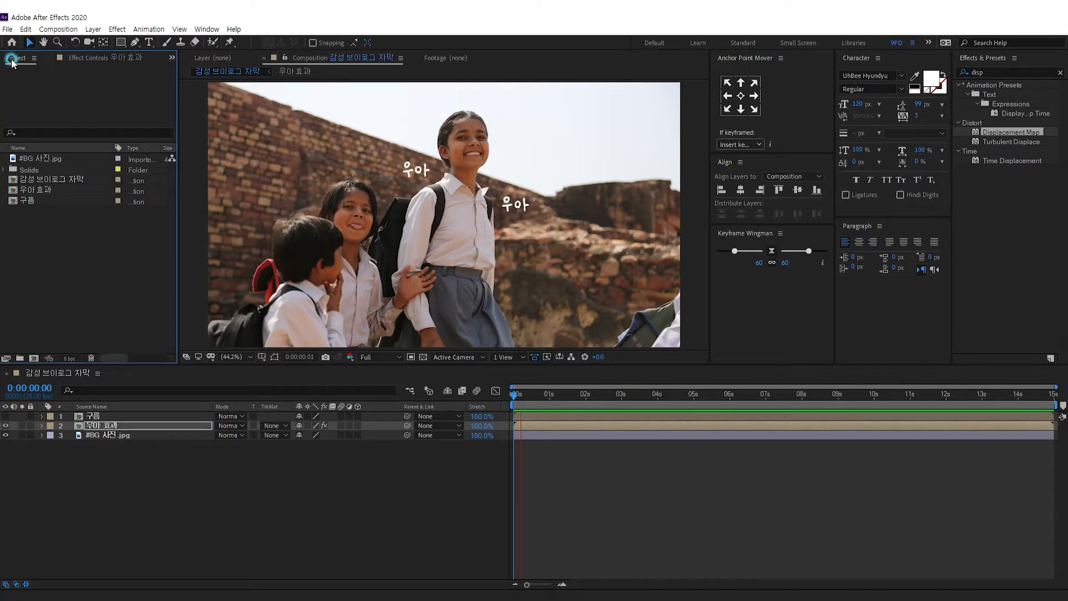
{"action": "right_click", "coordinate": [69, 245]}
{"action": "mouse_move", "coordinate": [106, 301]}
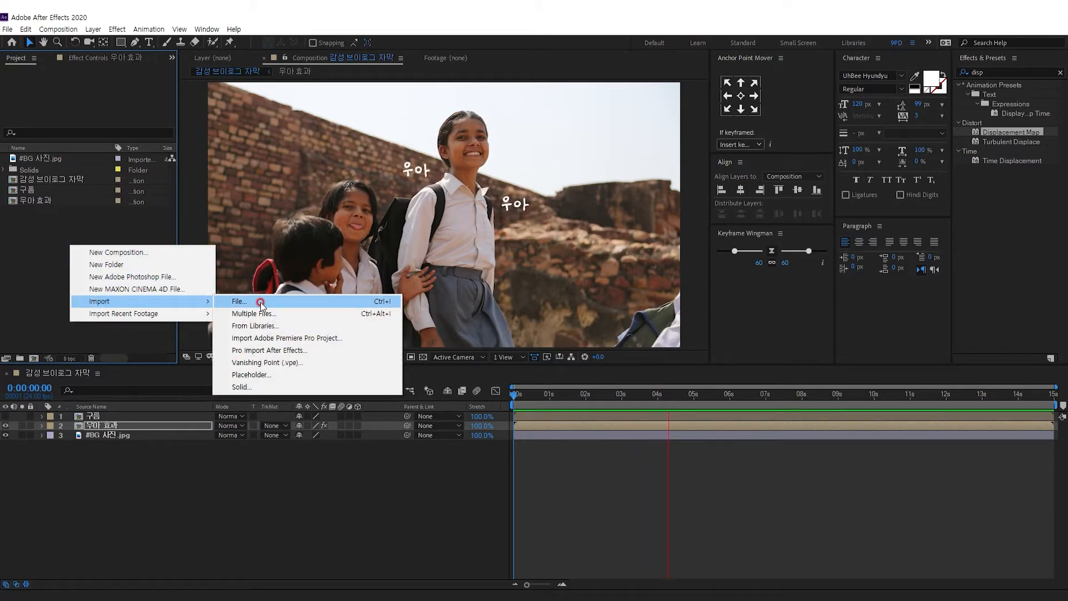
{"action": "left_click", "coordinate": [260, 302]}
{"action": "double_click", "coordinate": [434, 213]}
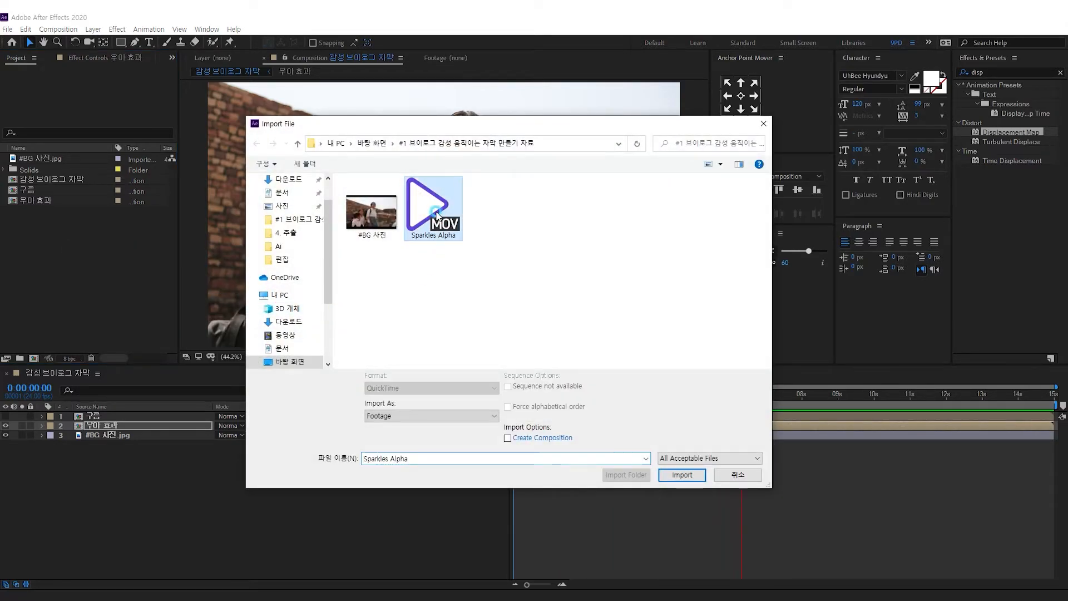
Place Sparkles Alpha.mov as the top timeline layer, end the work area at 10 seconds, and go to 0:00:00:14
{"action": "mouse_move", "coordinate": [67, 181]}
{"action": "left_mouse_down"}
{"action": "mouse_move", "coordinate": [86, 241]}
{"action": "mouse_move", "coordinate": [91, 406]}
{"action": "mouse_move", "coordinate": [103, 416]}
{"action": "left_mouse_up"}
{"action": "mouse_move", "coordinate": [574, 396]}
{"action": "left_mouse_down"}
{"action": "mouse_move", "coordinate": [866, 396]}
{"action": "mouse_move", "coordinate": [534, 402]}
{"action": "left_mouse_up"}
{"action": "key", "text": "n"}
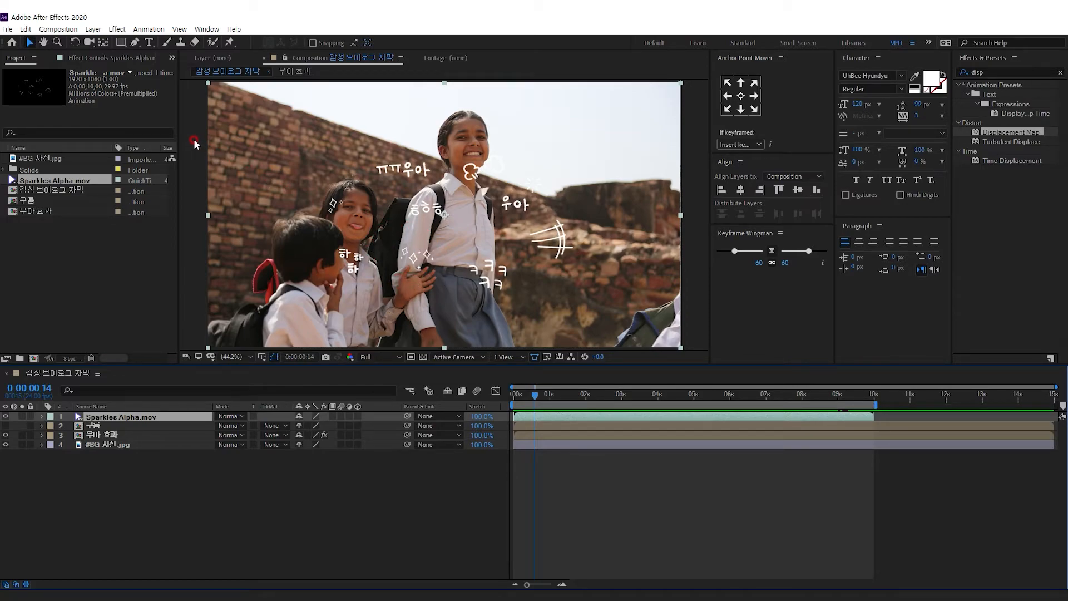
Mask the Sparkles Alpha.mov layer with a rectangle around the star sparkles above the hand on the tall girl's arm
{"action": "left_click", "coordinate": [120, 43]}
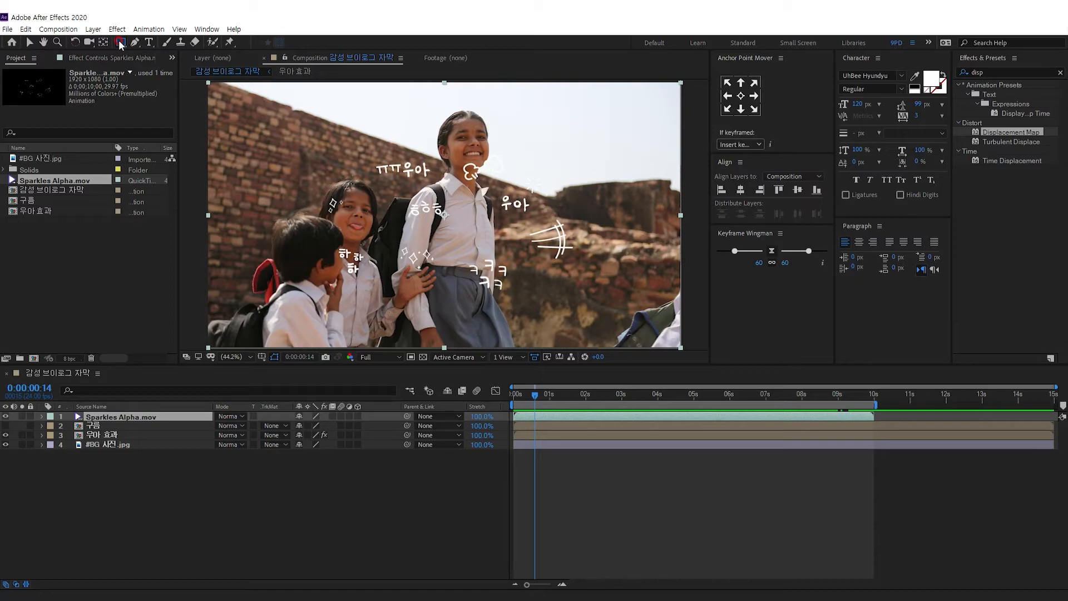
{"action": "left_click", "coordinate": [120, 43]}
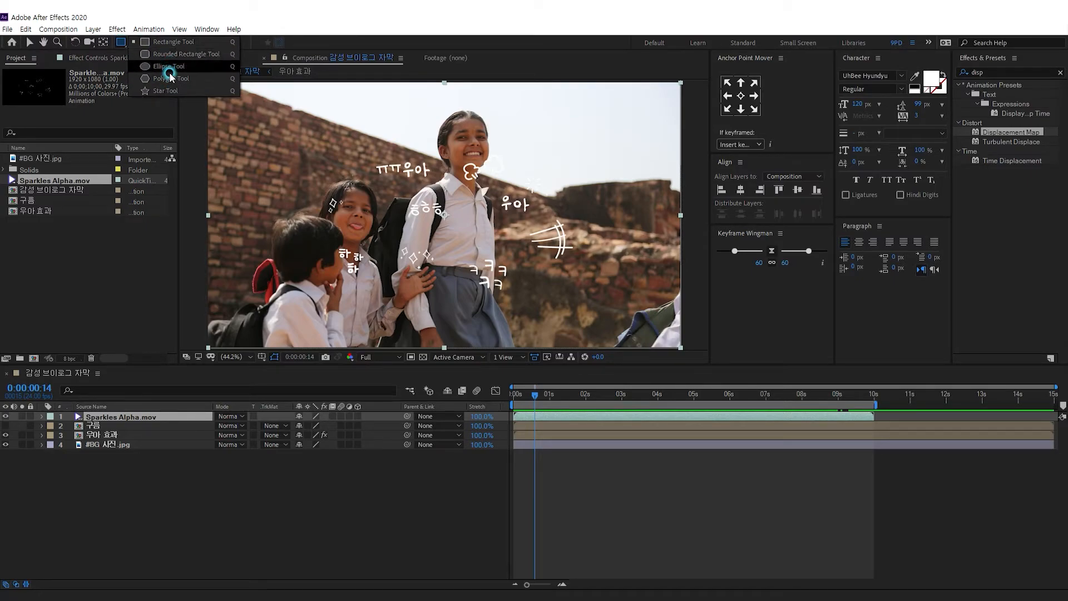
{"action": "left_click", "coordinate": [169, 44]}
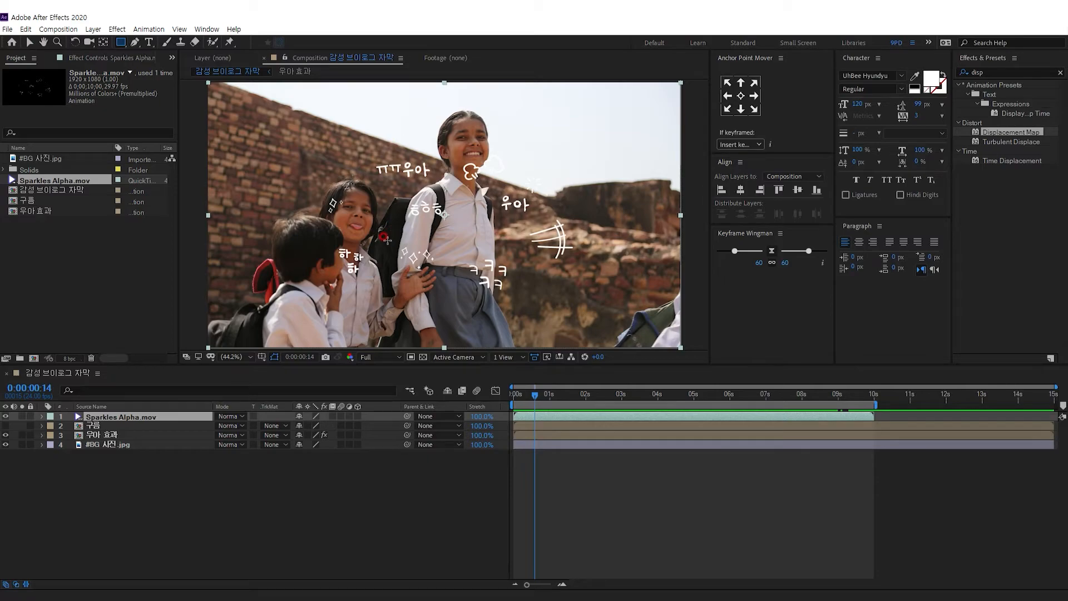
{"action": "left_click_drag", "start_coordinate": [383, 238], "coordinate": [440, 281]}
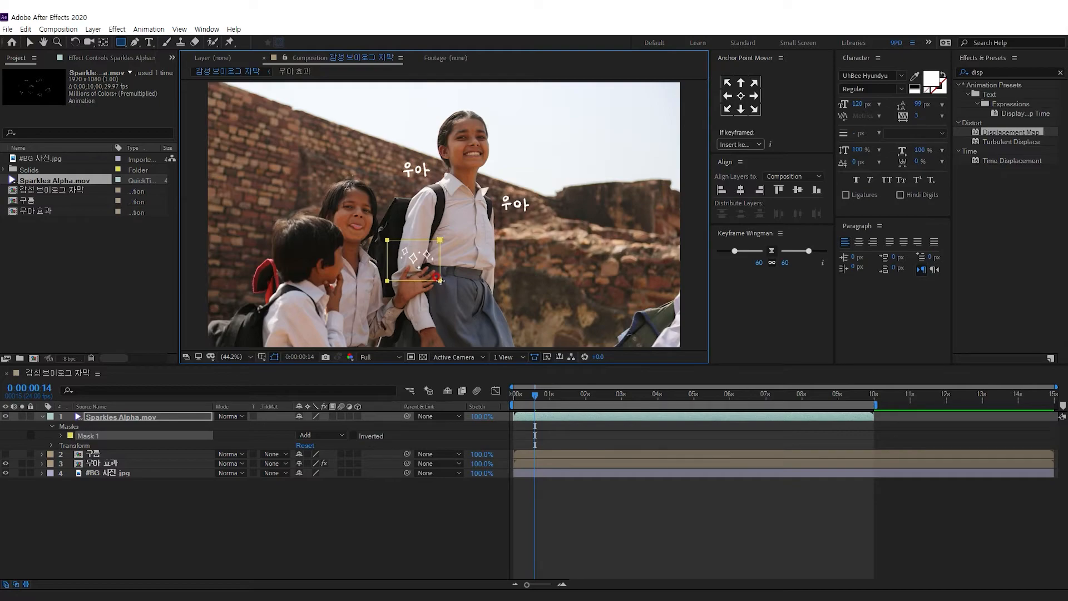
Move the masked sparkles just below the right 우아 caption and rotate the layer to -29°
{"action": "left_click", "coordinate": [30, 42]}
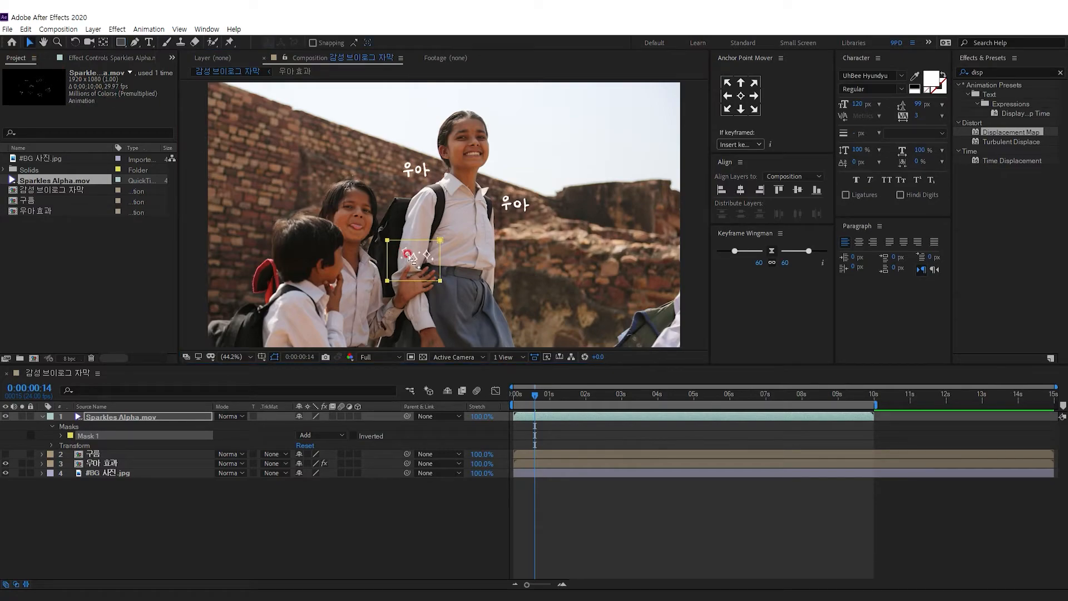
{"action": "left_click_drag", "start_coordinate": [428, 256], "coordinate": [532, 227]}
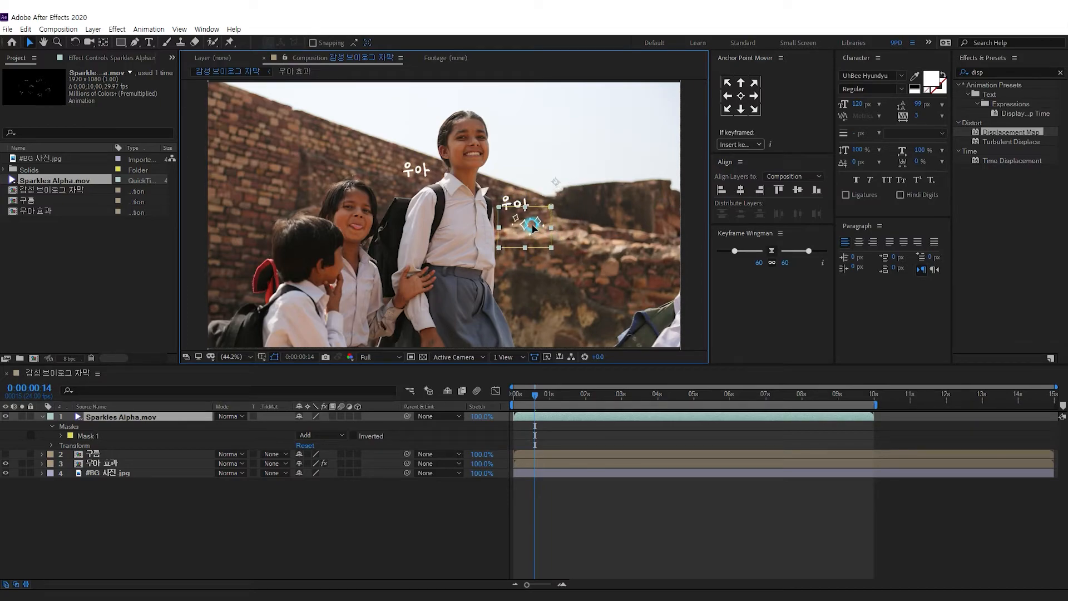
{"action": "key", "text": "Return"}
{"action": "key", "text": "r"}
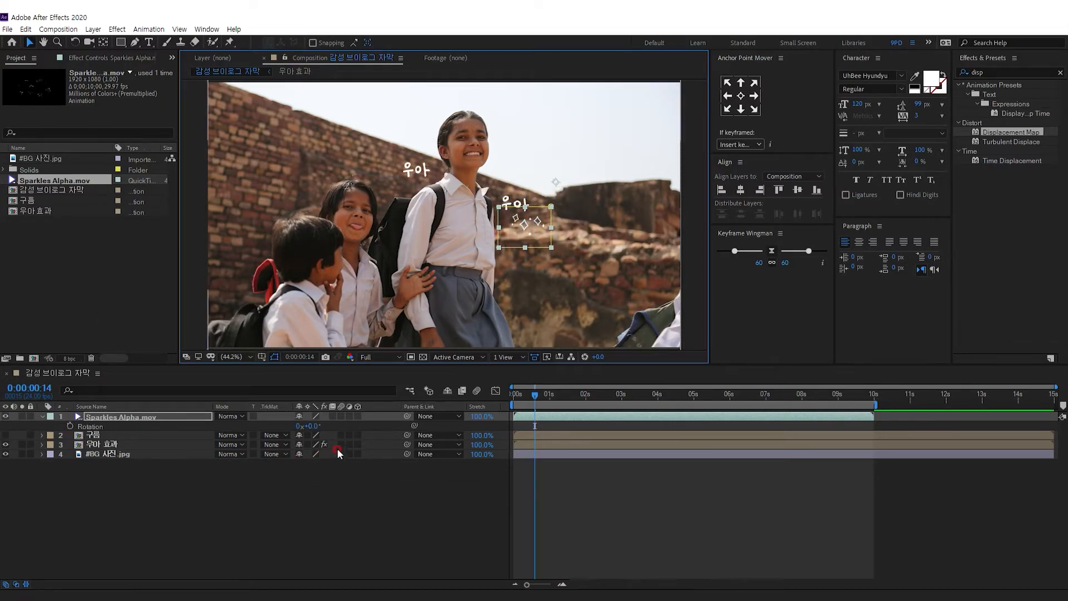
{"action": "left_click_drag", "start_coordinate": [309, 426], "coordinate": [293, 425]}
{"action": "left_click_drag", "start_coordinate": [551, 235], "coordinate": [532, 224]}
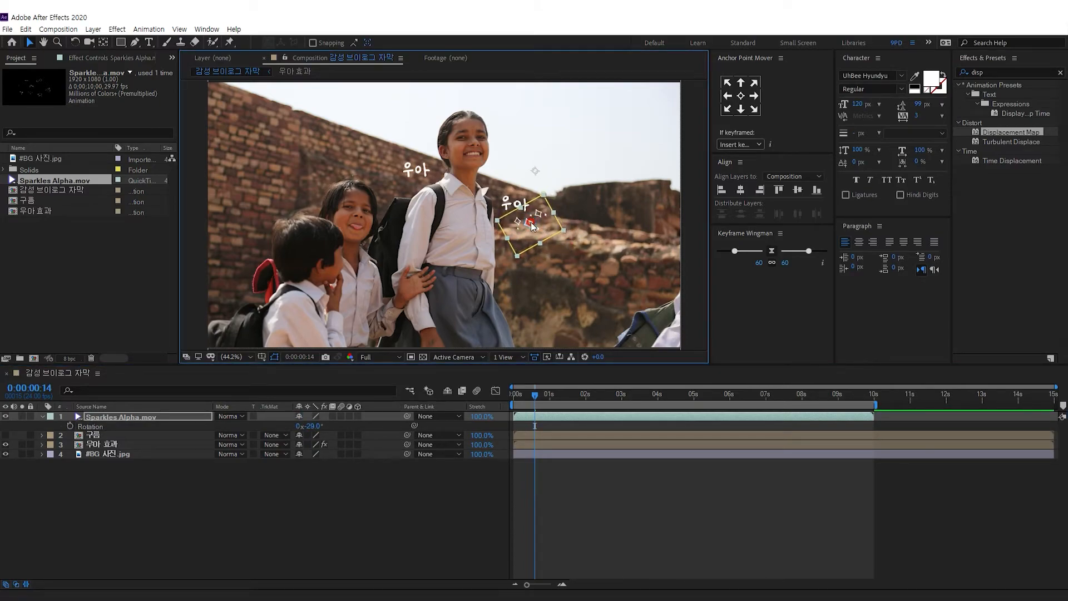
Add a second Sparkles Alpha.mov layer on top and mask a rectangle around the small sparkles over the middle child's face
{"action": "left_click", "coordinate": [167, 474]}
{"action": "left_click_drag", "start_coordinate": [41, 179], "coordinate": [109, 419]}
{"action": "left_click", "coordinate": [121, 42]}
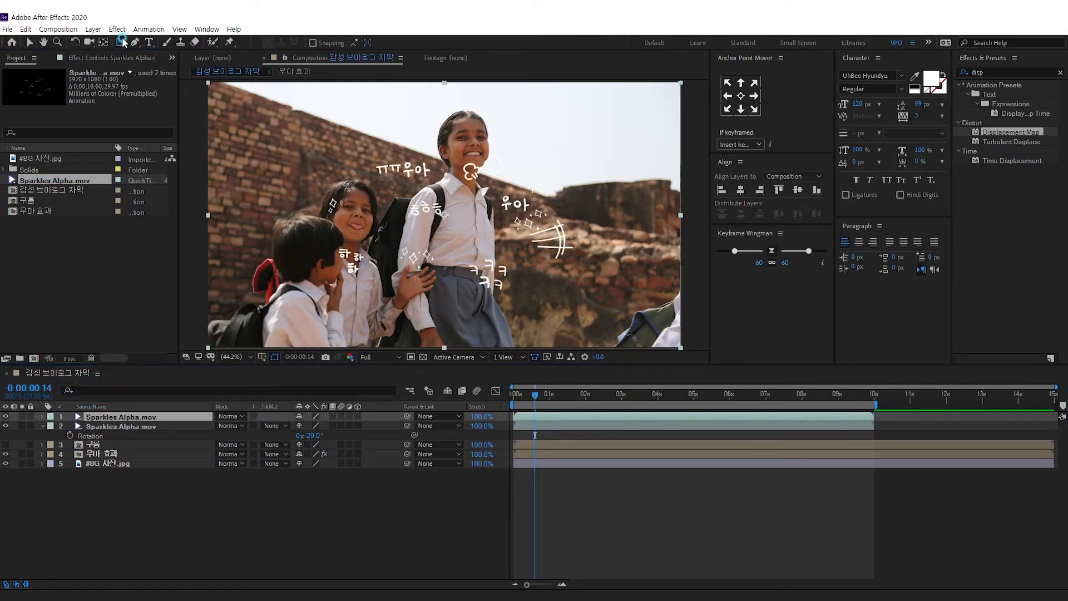
{"action": "left_click_drag", "start_coordinate": [316, 193], "coordinate": [349, 219]}
Move the second masked sparkles to the upper left of the left 우아 caption
{"action": "left_click", "coordinate": [30, 43]}
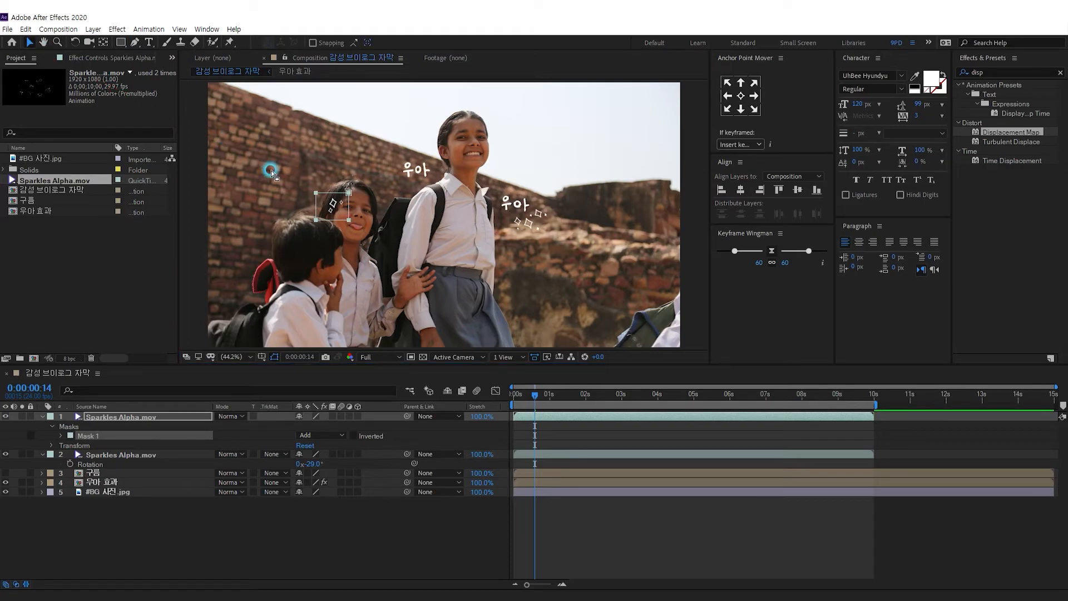
{"action": "left_click_drag", "start_coordinate": [334, 206], "coordinate": [396, 160]}
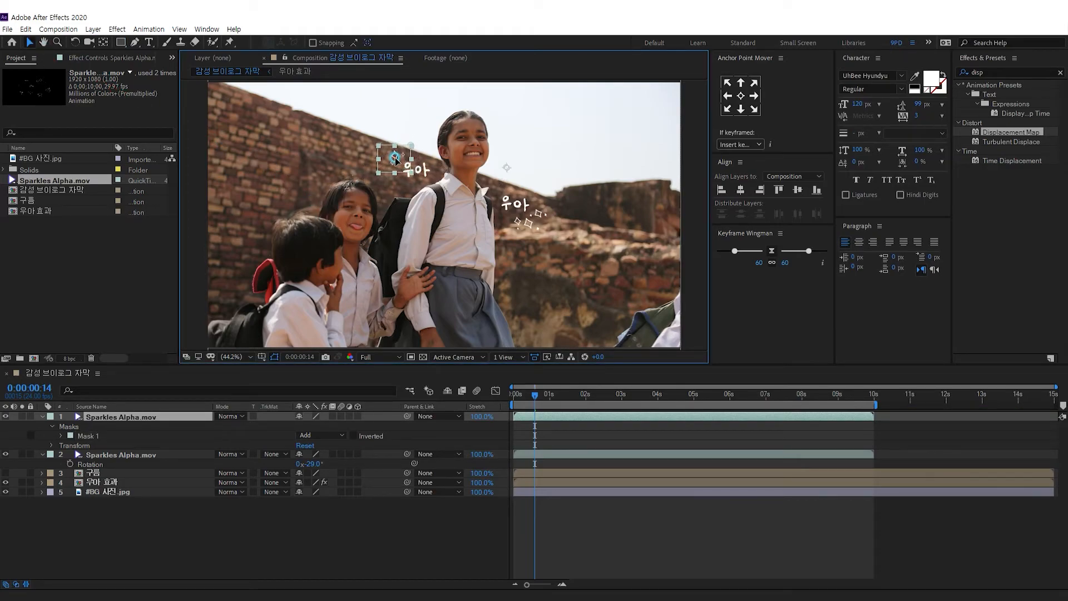
Add a third Sparkles Alpha.mov layer on top, mask the burst sparkle beside the tall girl's face, and move it below the left 우아 caption
{"action": "left_click", "coordinate": [55, 183]}
{"action": "mouse_move", "coordinate": [56, 182]}
{"action": "left_mouse_down"}
{"action": "mouse_move", "coordinate": [83, 428]}
{"action": "mouse_move", "coordinate": [92, 419]}
{"action": "left_mouse_up"}
{"action": "left_click", "coordinate": [117, 44]}
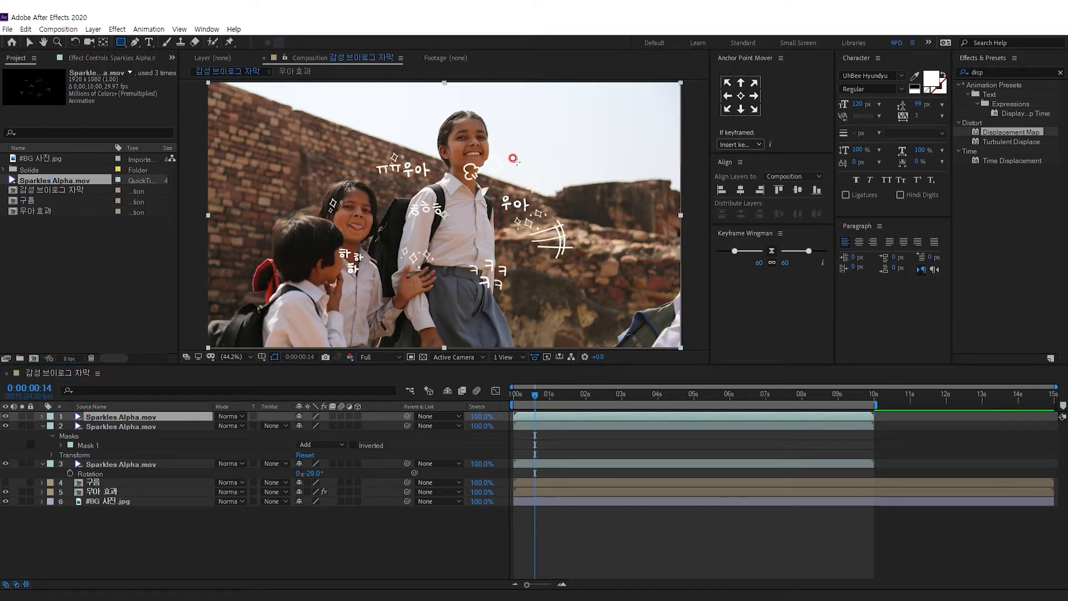
{"action": "mouse_move", "coordinate": [516, 166]}
{"action": "left_mouse_down"}
{"action": "mouse_move", "coordinate": [561, 199]}
{"action": "mouse_move", "coordinate": [396, 192]}
{"action": "left_mouse_up"}
{"action": "key", "text": "v"}
{"action": "left_click", "coordinate": [497, 333]}
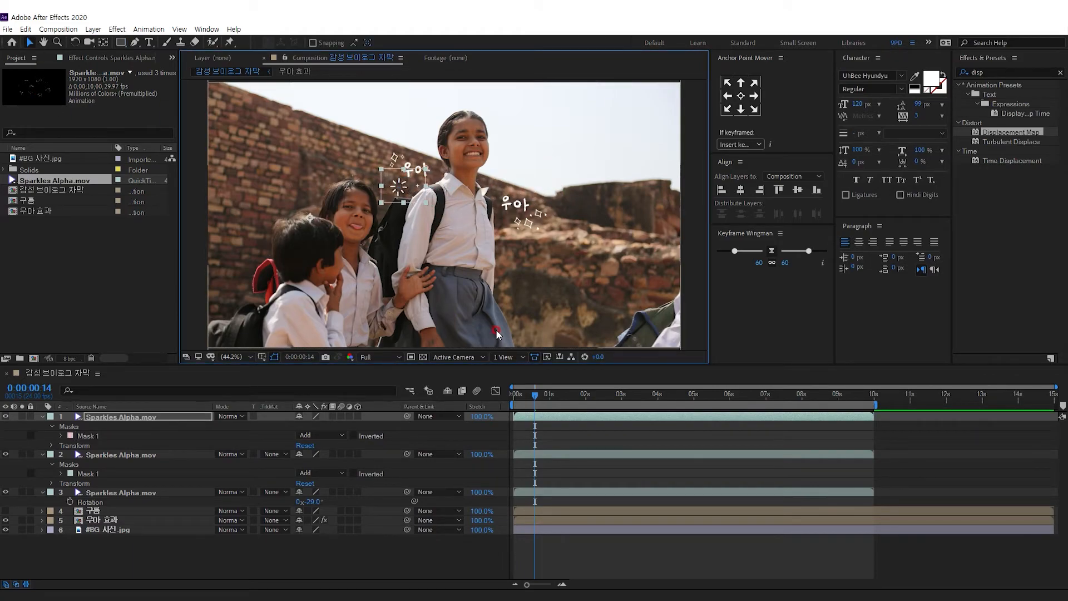
In the 우아 효과 composition, show the title/action-safe guides and draw a wide rectangle along the bottom of the title-safe area
{"action": "double_click", "coordinate": [96, 451]}
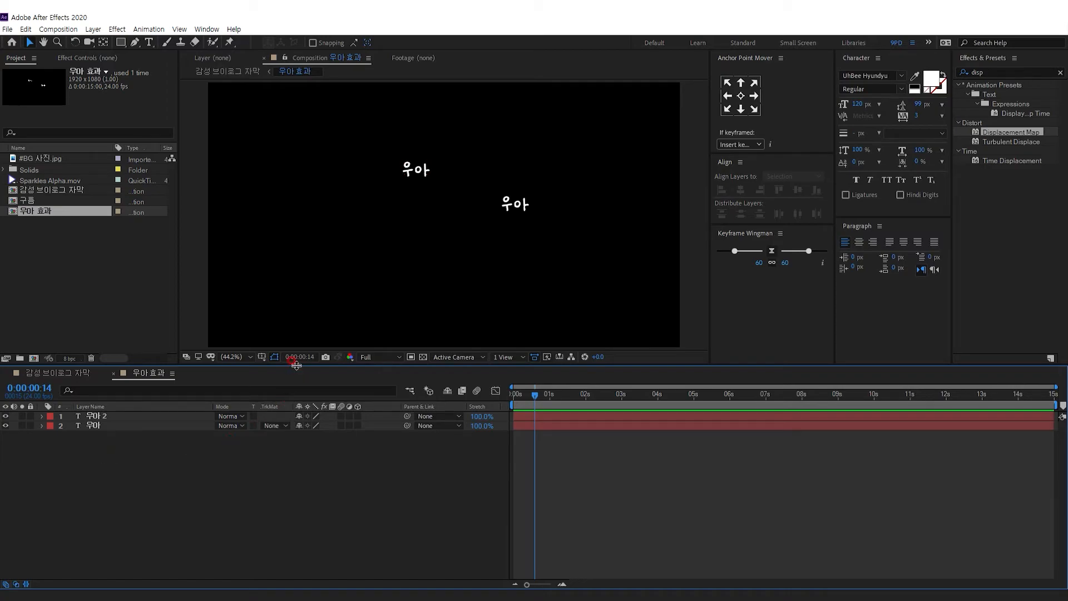
{"action": "left_click", "coordinate": [263, 361]}
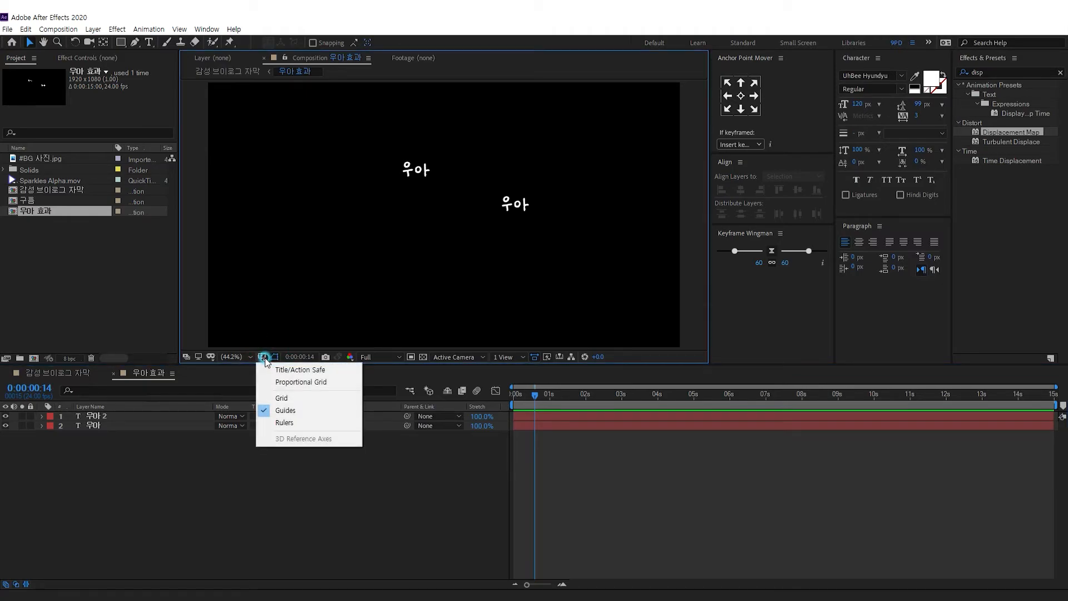
{"action": "left_click", "coordinate": [302, 371]}
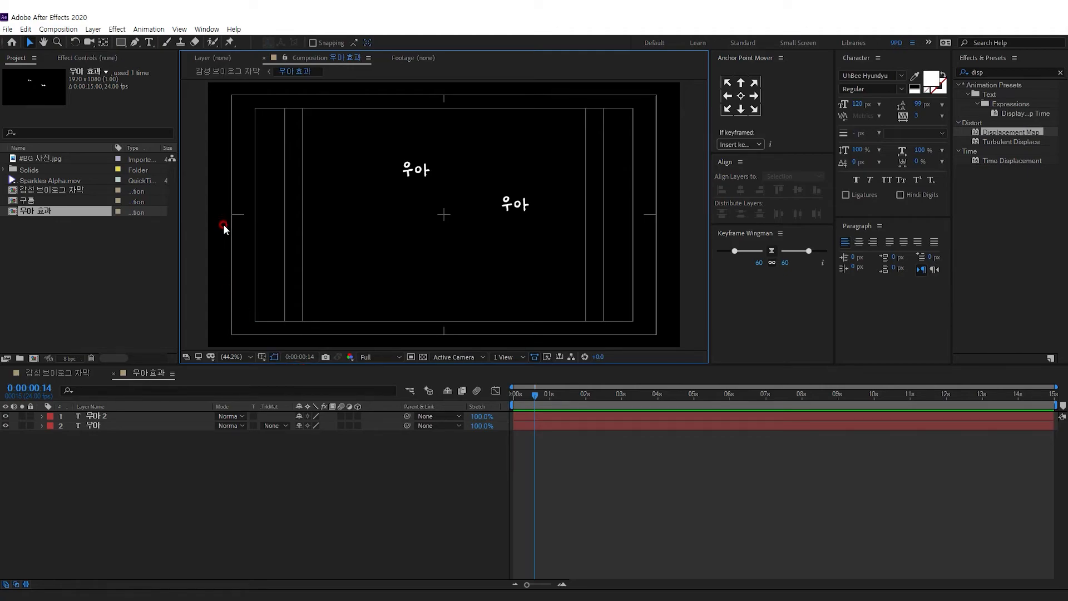
{"action": "left_click", "coordinate": [115, 48]}
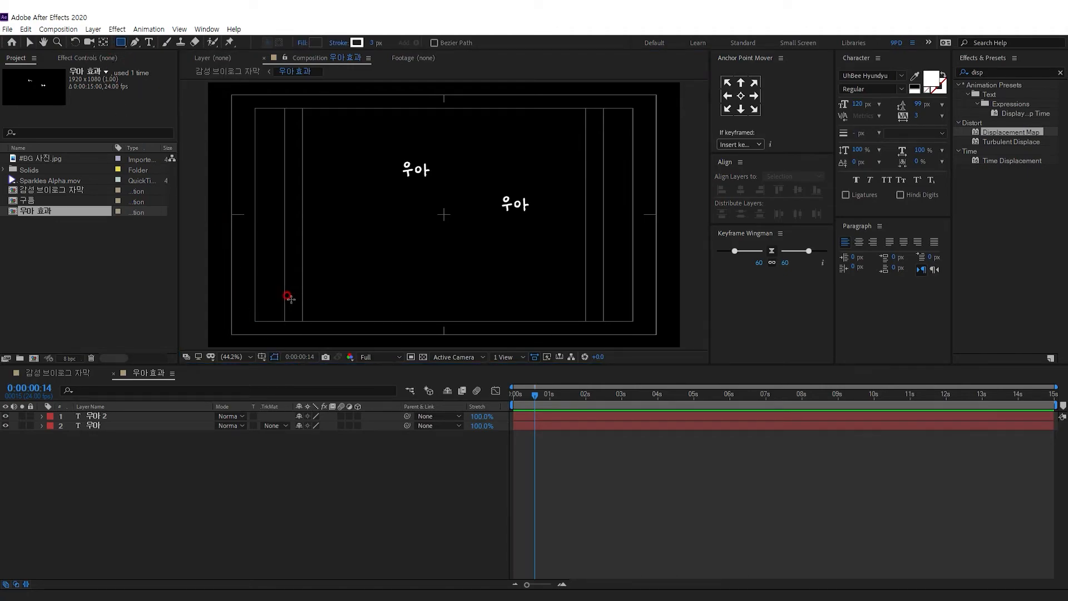
{"action": "mouse_move", "coordinate": [284, 297]}
{"action": "left_mouse_down"}
{"action": "mouse_move", "coordinate": [489, 302]}
{"action": "mouse_move", "coordinate": [605, 321]}
{"action": "left_mouse_up"}
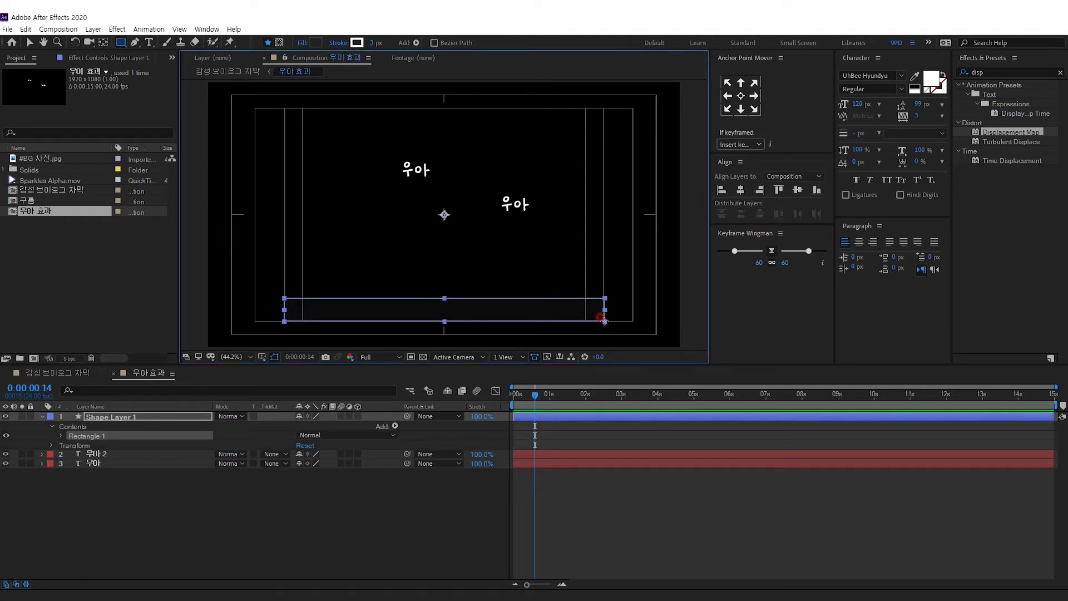
Check the rectangle's fill options and stroke color, keeping a solid-color fill and white FFFFFF stroke
{"action": "left_click", "coordinate": [300, 42]}
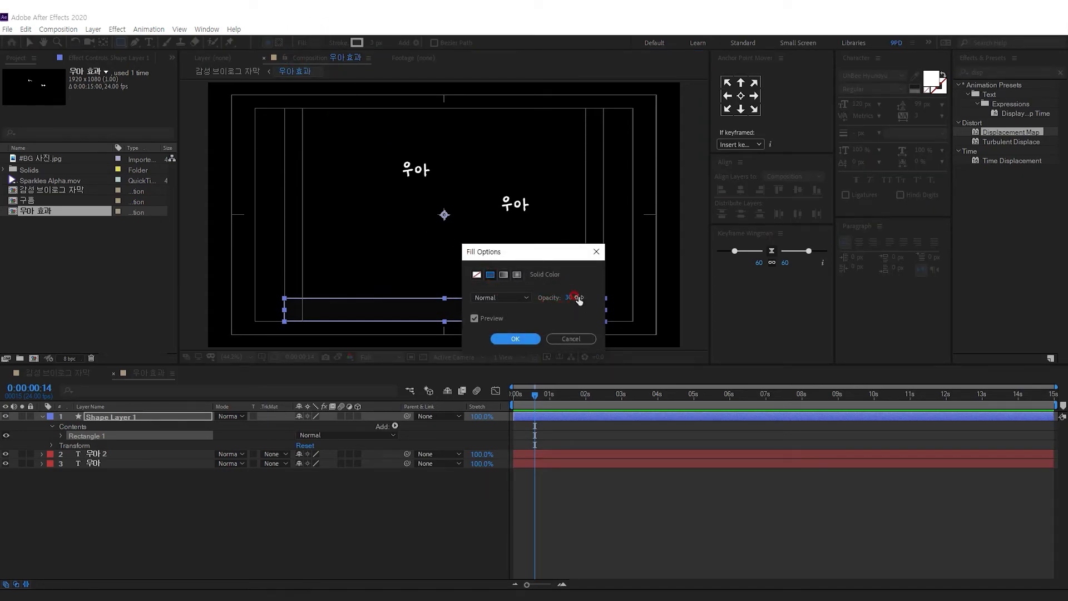
{"action": "left_click", "coordinate": [503, 341]}
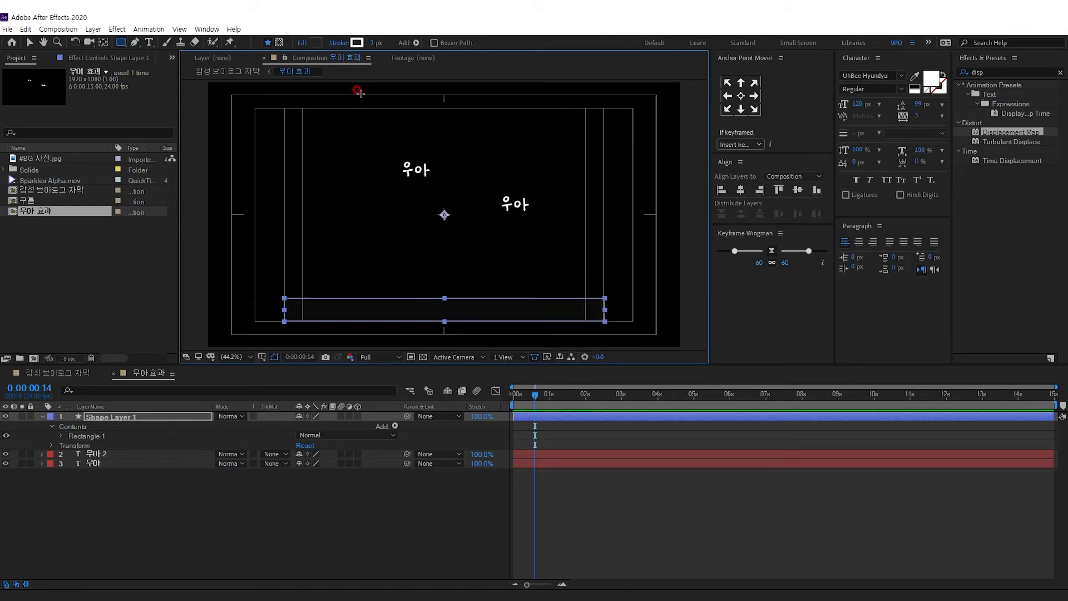
{"action": "left_click", "coordinate": [357, 42]}
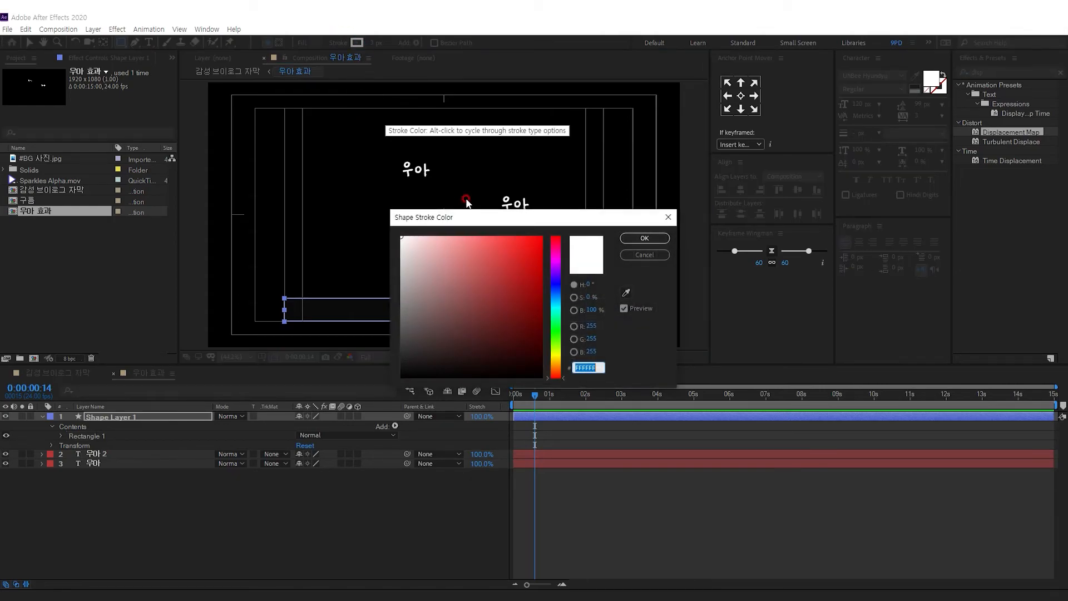
{"action": "left_click", "coordinate": [644, 238]}
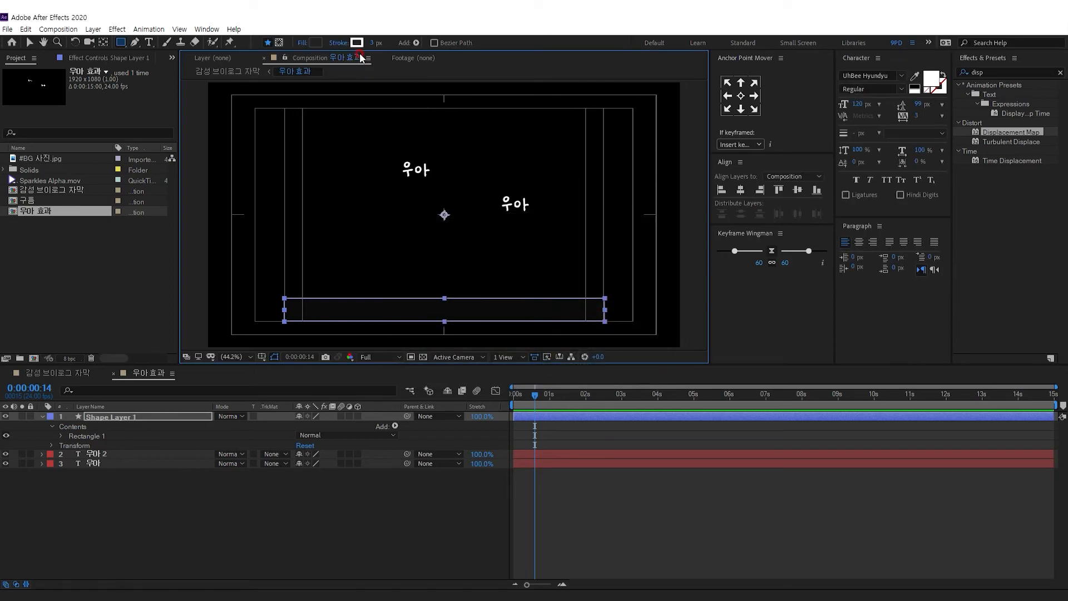
{"action": "left_click", "coordinate": [43, 416]}
Return to the 감성 브이로그 자막 composition and preview it from the start
{"action": "left_click", "coordinate": [71, 374]}
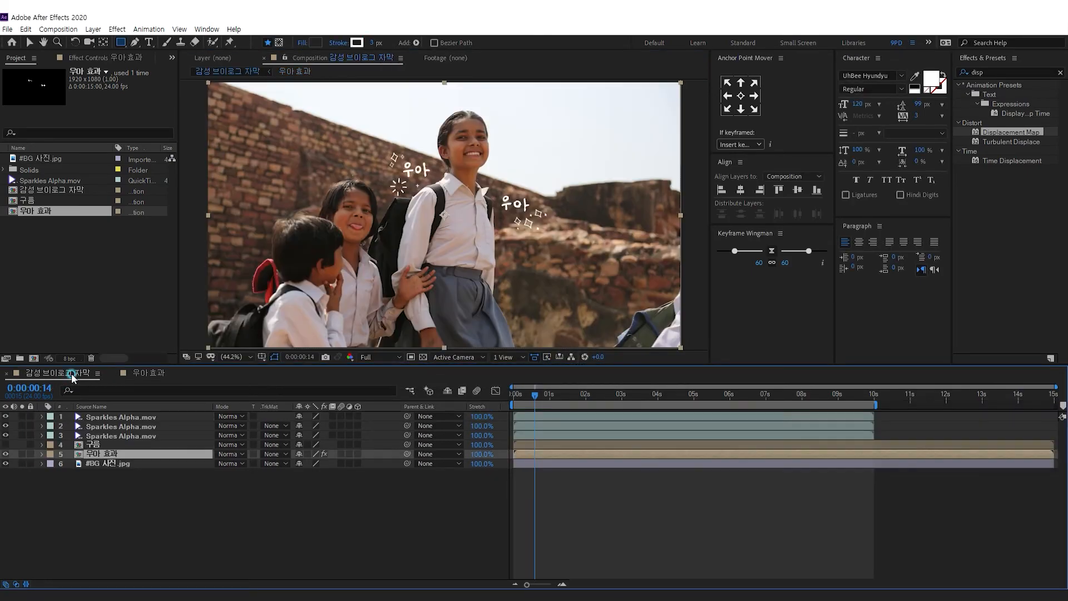
{"action": "left_click_drag", "start_coordinate": [518, 394], "coordinate": [479, 396]}
{"action": "key", "text": "space"}
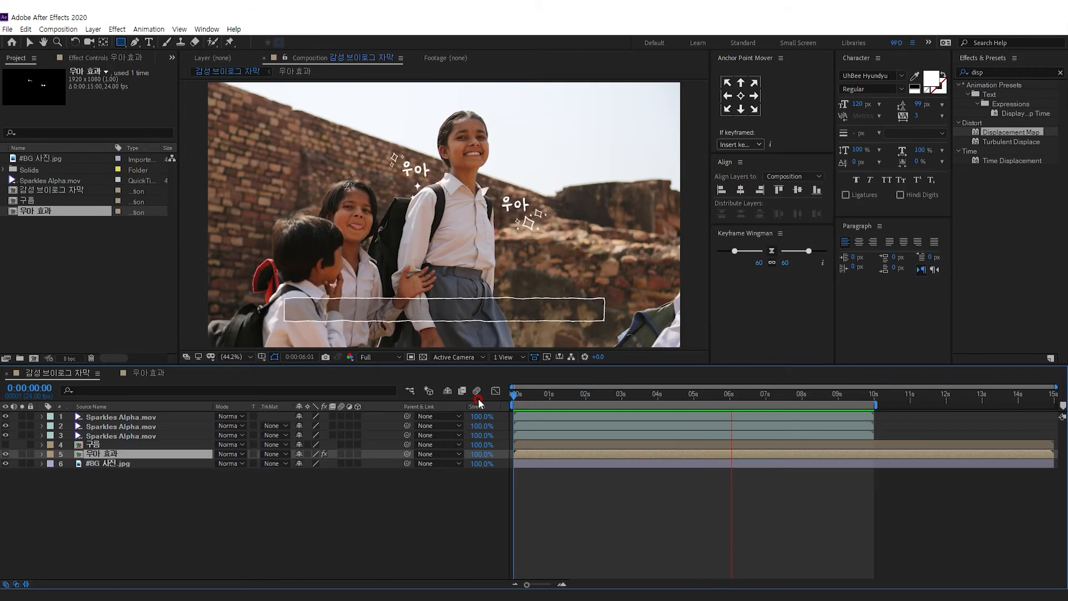
{"action": "left_click", "coordinate": [238, 114]}
Add the text "아이들이 밝게 웃는 모습이 참 보기 좋았습니다" over the wobbling caption box
{"action": "left_click", "coordinate": [149, 43]}
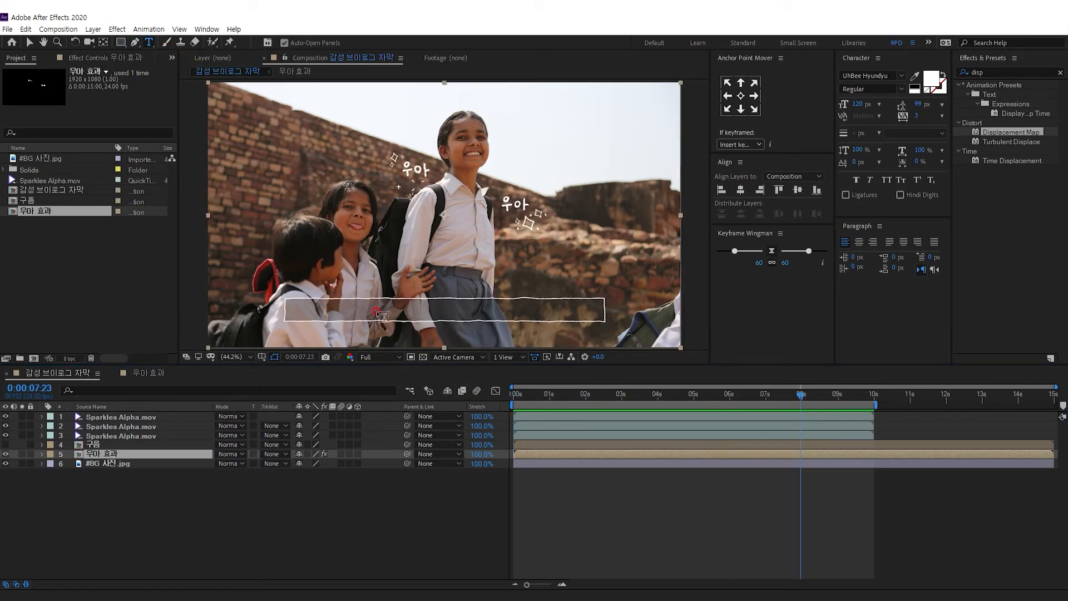
{"action": "left_click", "coordinate": [345, 306]}
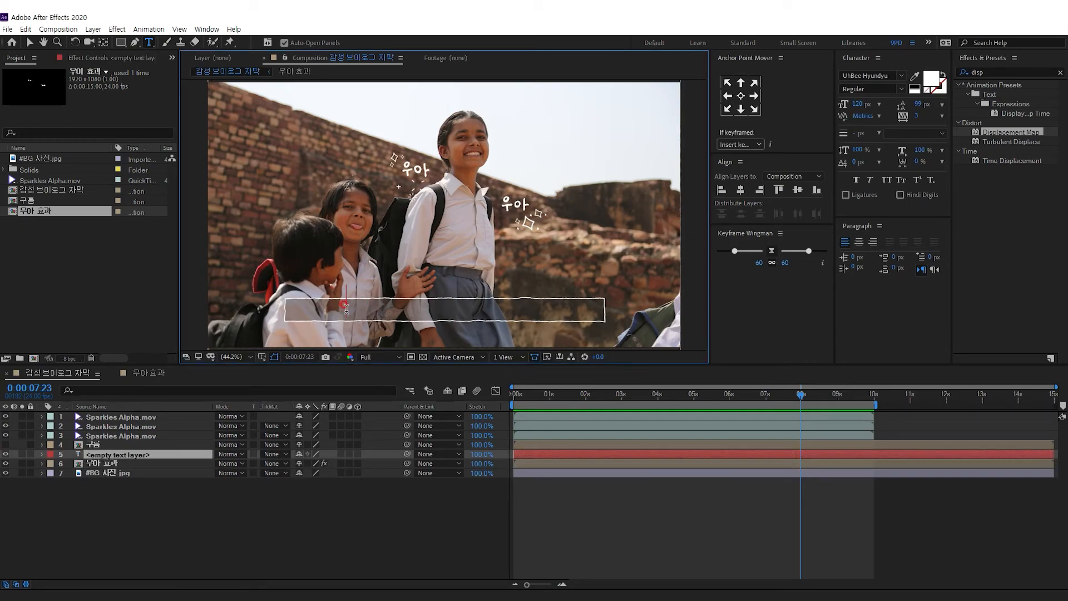
{"action": "type", "text": "아이들이 밝게 웃는"}
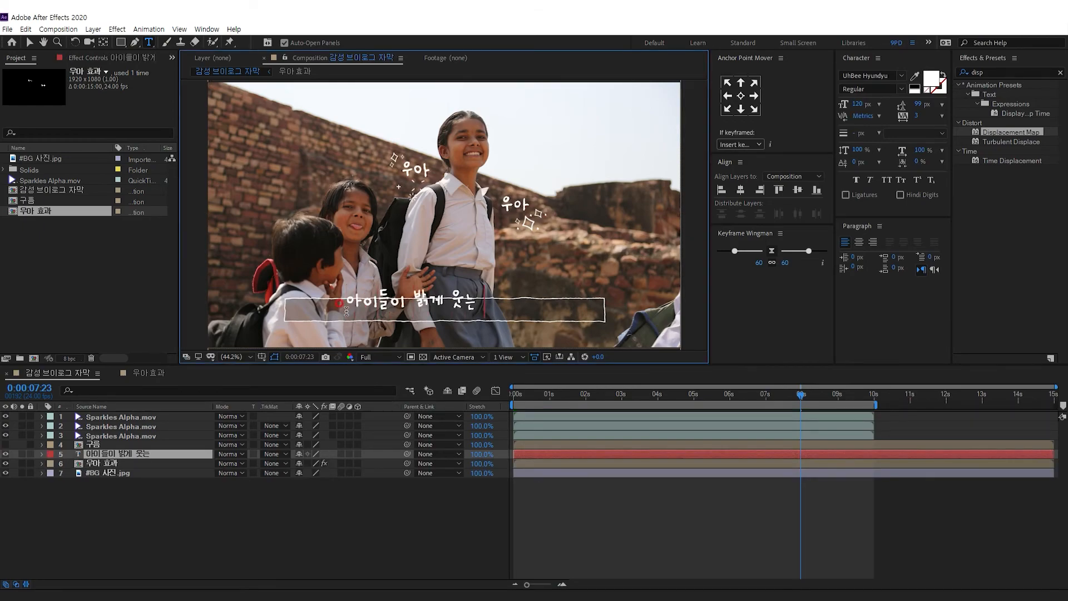
{"action": "type", "text": " 모습이 참 보기 좋았습니다"}
{"action": "left_click", "coordinate": [29, 43]}
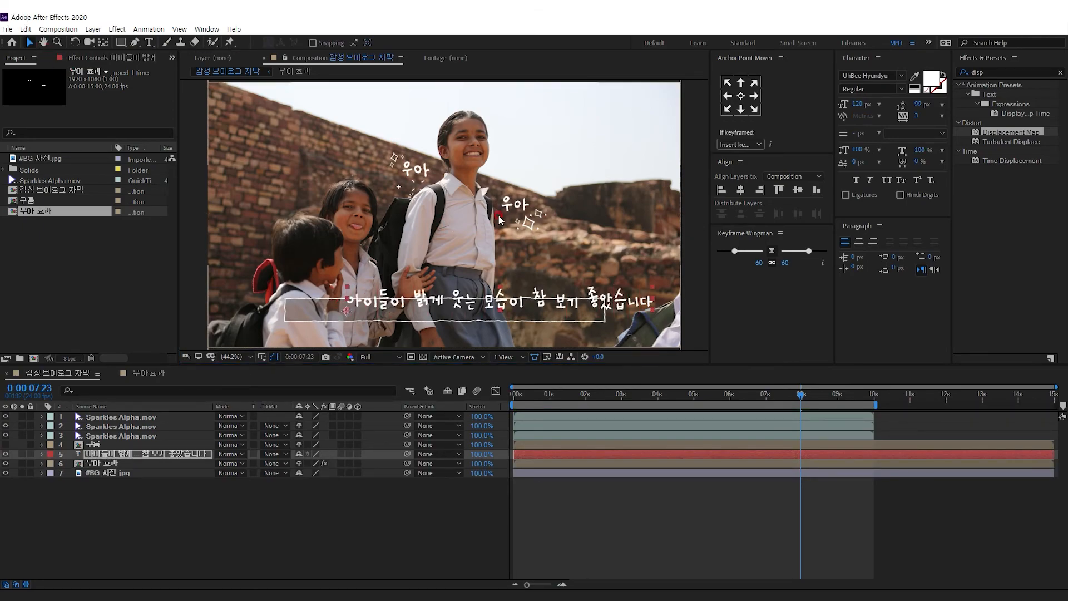
Set the sentence caption's font to UhBee mysen and its size to 80 px
{"action": "left_click", "coordinate": [901, 76]}
{"action": "scroll", "coordinate": [907, 109], "scroll_direction": "up", "scroll_amount": 2}
{"action": "left_click", "coordinate": [898, 143]}
{"action": "left_click", "coordinate": [857, 104]}
{"action": "type", "text": "80"}
{"action": "key", "text": "Return"}
Center the sentence caption's anchor point and align the text in the middle of the caption box
{"action": "left_click", "coordinate": [741, 95]}
{"action": "left_click", "coordinate": [741, 190]}
{"action": "left_click_drag", "start_coordinate": [456, 304], "coordinate": [456, 310]}
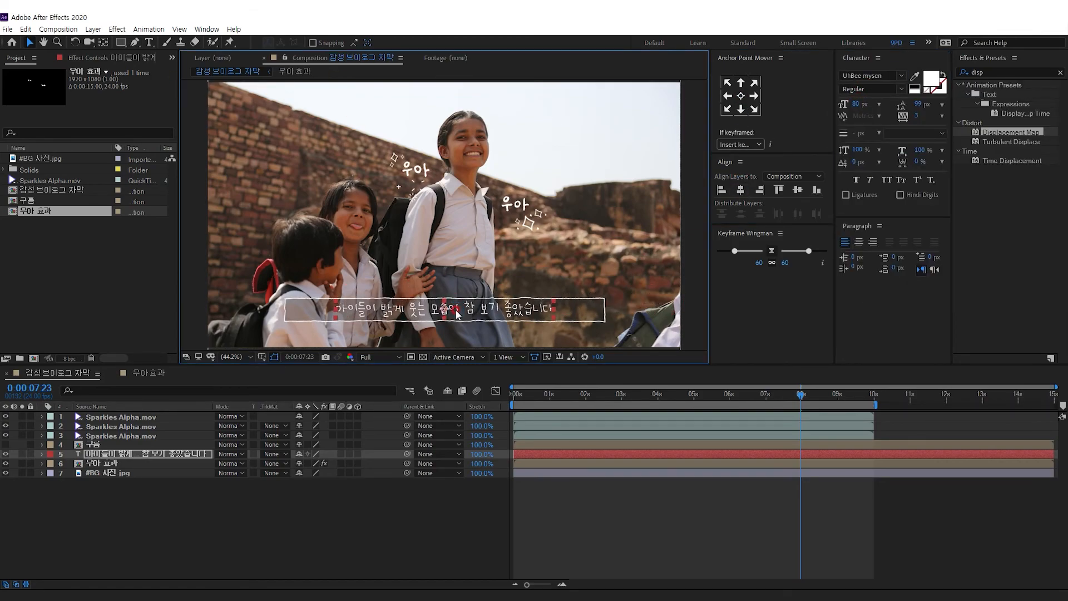
Import 9PD 타이틀 디자인 and place it over the sky in the photo's upper-right corner at 15.3% scale
{"action": "left_click", "coordinate": [49, 240]}
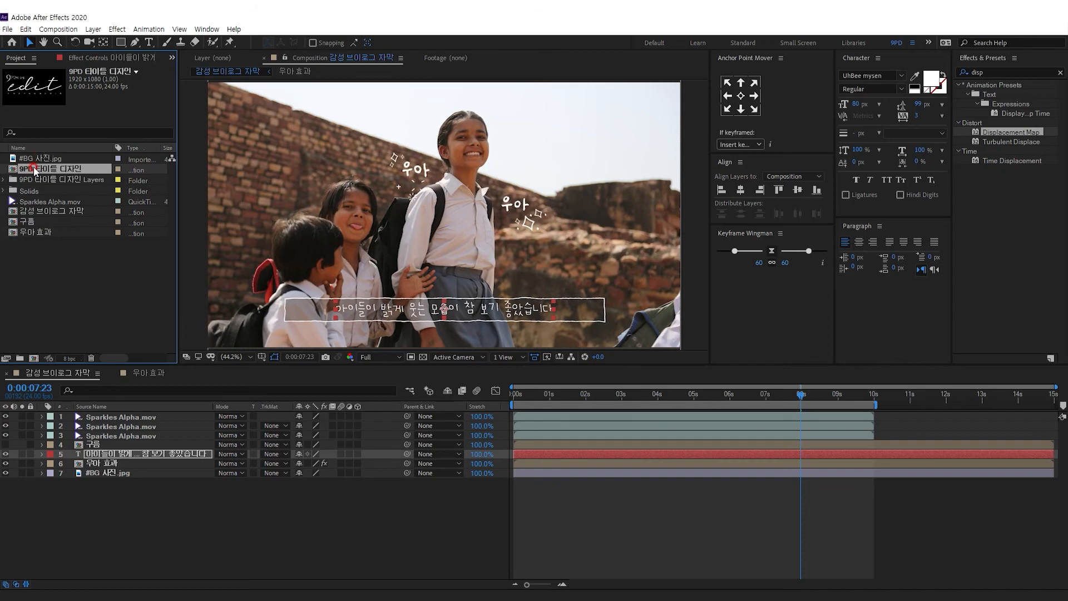
{"action": "left_click_drag", "start_coordinate": [35, 169], "coordinate": [434, 216]}
{"action": "key", "text": "s"}
{"action": "left_click_drag", "start_coordinate": [306, 426], "coordinate": [269, 424]}
{"action": "left_click_drag", "start_coordinate": [361, 174], "coordinate": [399, 195]}
{"action": "left_click_drag", "start_coordinate": [439, 215], "coordinate": [631, 116]}
Apply the Fill effect to the 9PD 타이틀 디자인 logo and sample a dark brown from the photo as its color
{"action": "double_click", "coordinate": [977, 73]}
{"action": "type", "text": "fill"}
{"action": "double_click", "coordinate": [996, 141]}
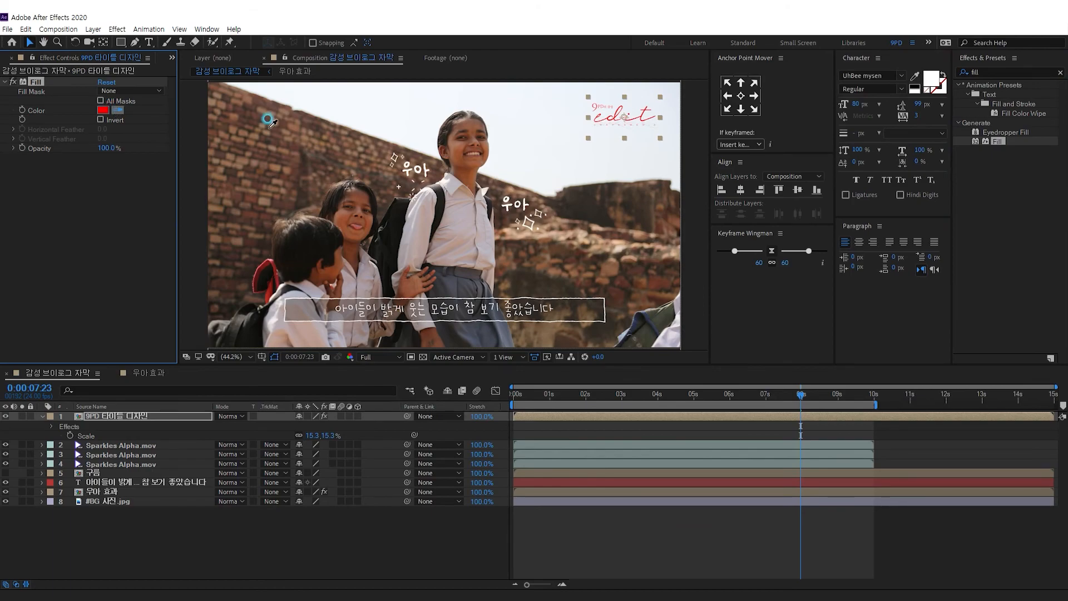
{"action": "left_click", "coordinate": [512, 271]}
Fine-tune the logo's position against the title/action-safe guides and hide the guides
{"action": "key", "text": "'"}
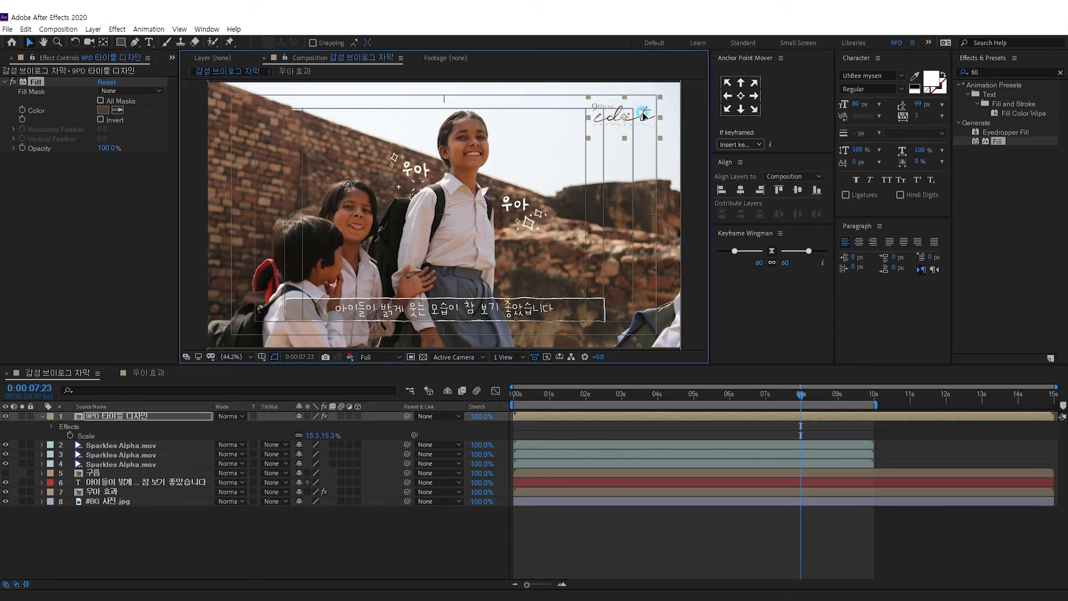
{"action": "left_click", "coordinate": [264, 357]}
{"action": "left_click", "coordinate": [270, 370]}
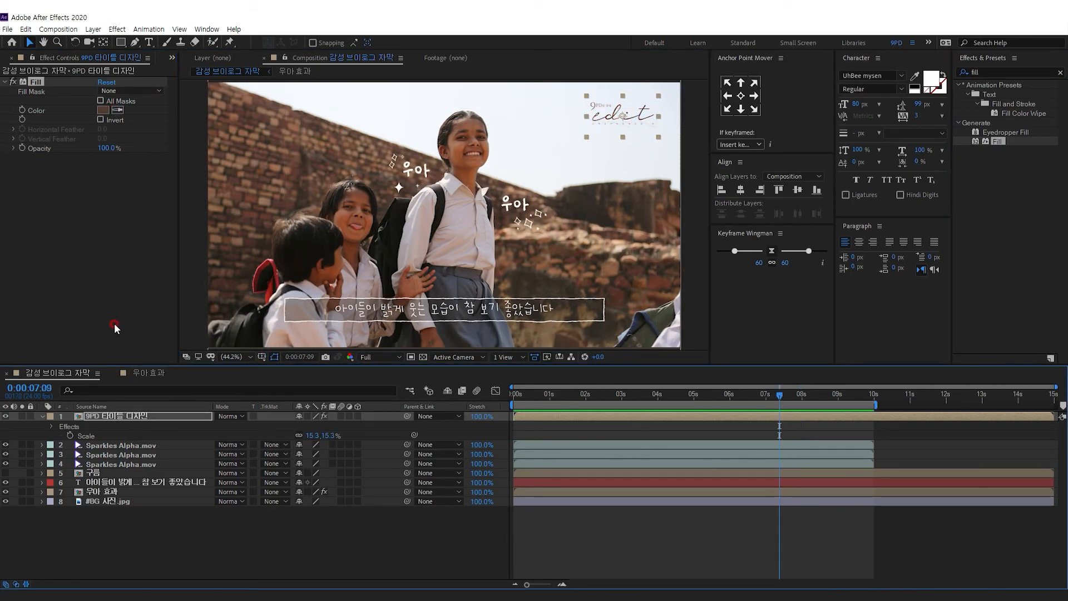
Preview the finished composition with the composition viewer maximized
{"action": "key", "text": "space"}
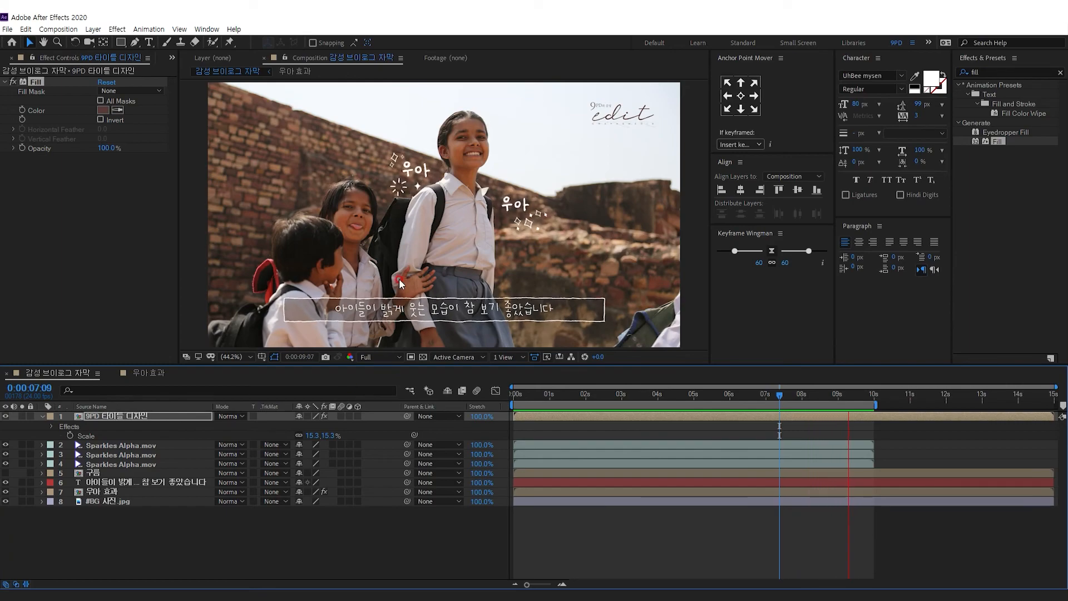
{"action": "key", "text": "grave"}
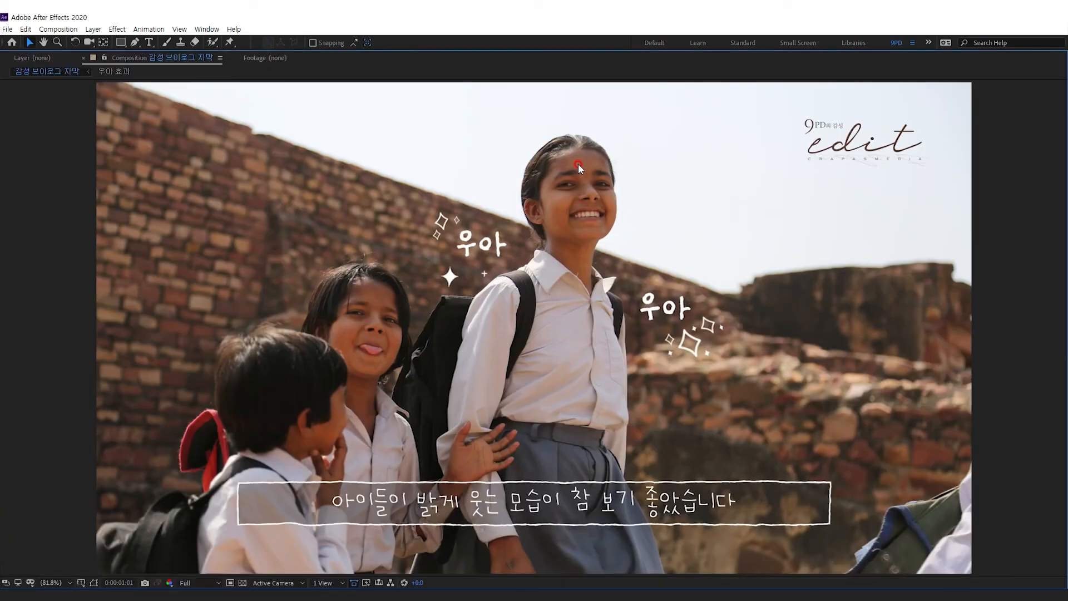